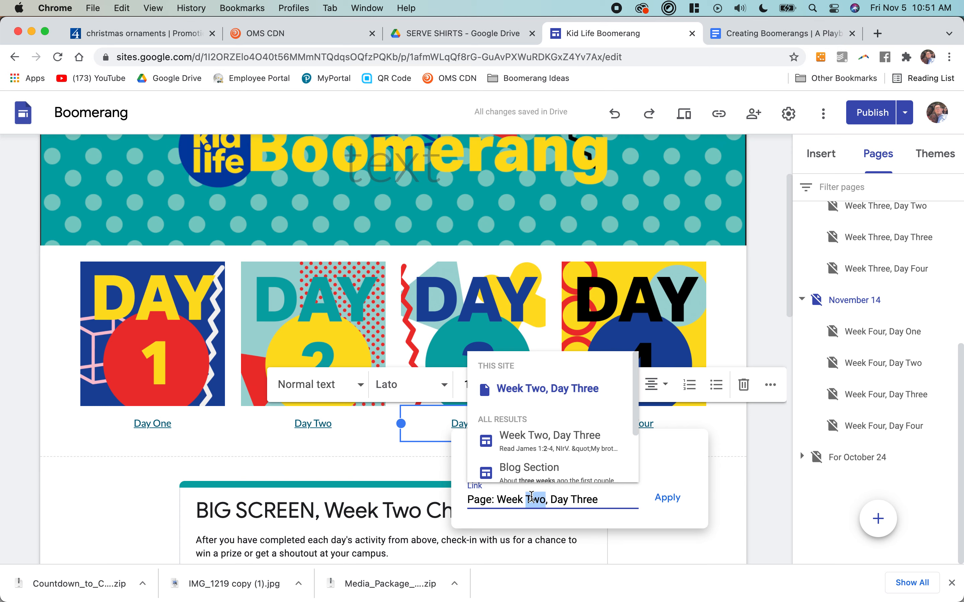
- Point the Day Three caption's link to the Week Four, Day Three page and apply it
{"action": "type", "text": "Four"}
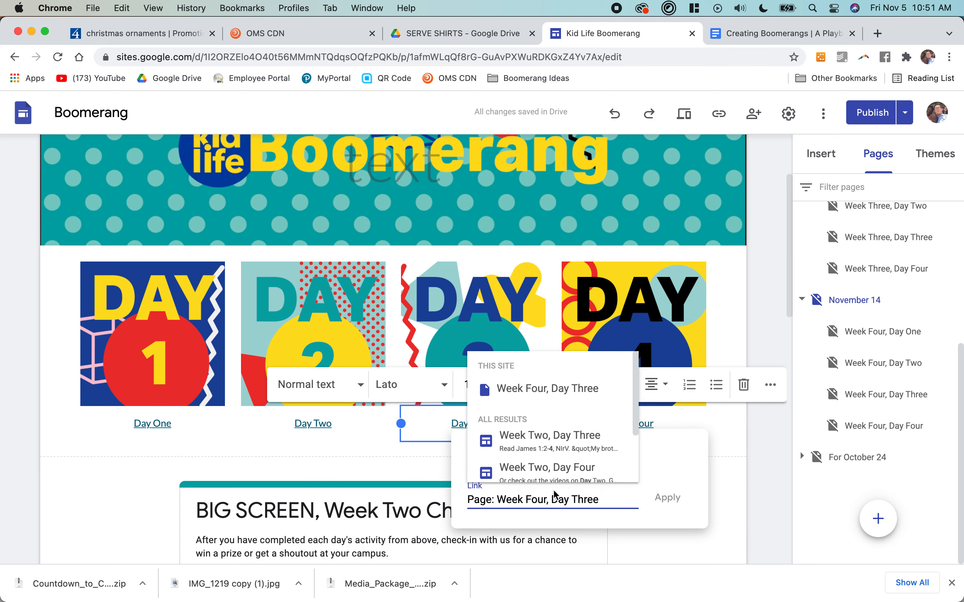
{"action": "left_click", "coordinate": [550, 390]}
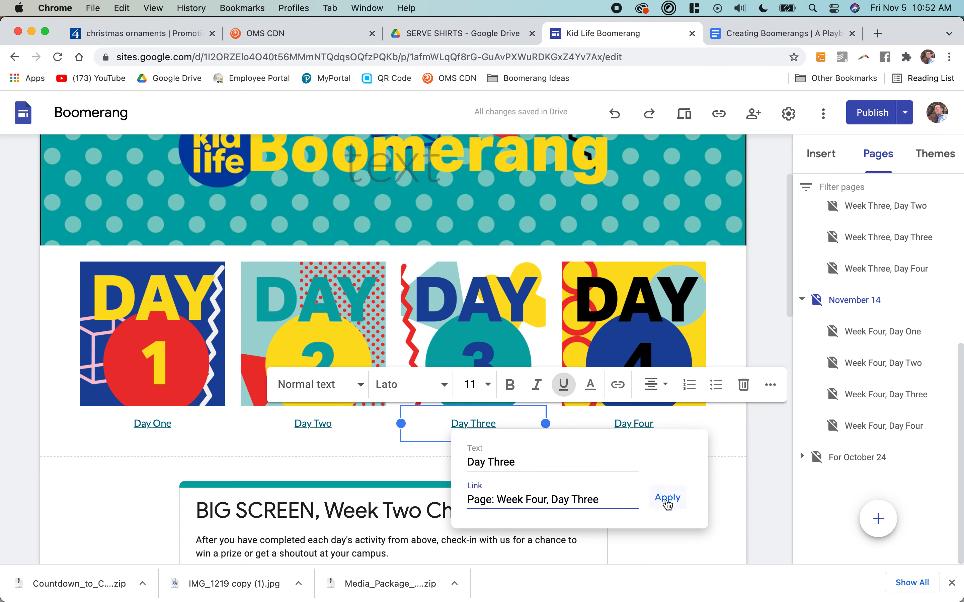
{"action": "left_click", "coordinate": [666, 498]}
- Change the Day 4 image's link to the Week Four, Day Four page
{"action": "left_click", "coordinate": [635, 317]}
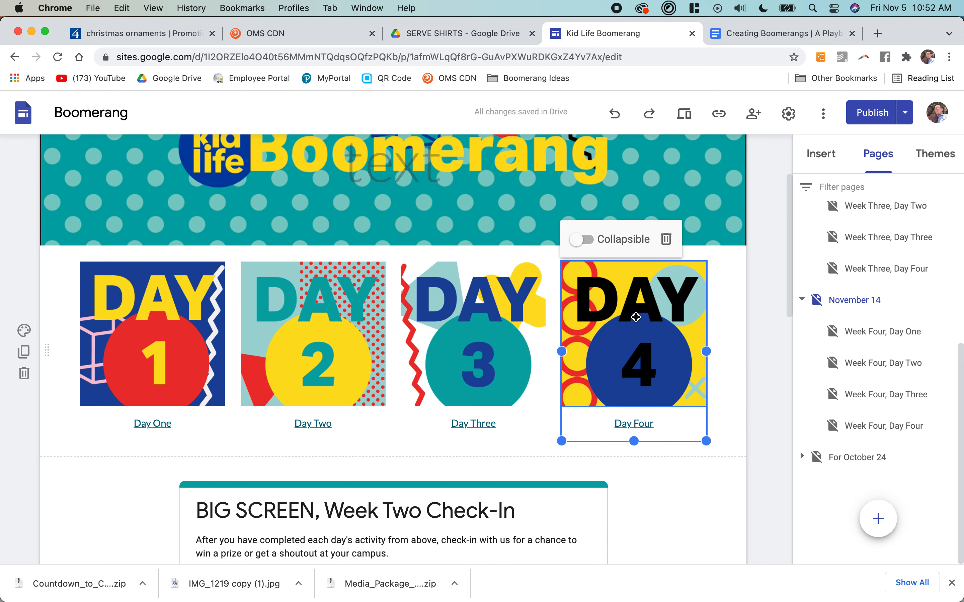
{"action": "left_click", "coordinate": [640, 238]}
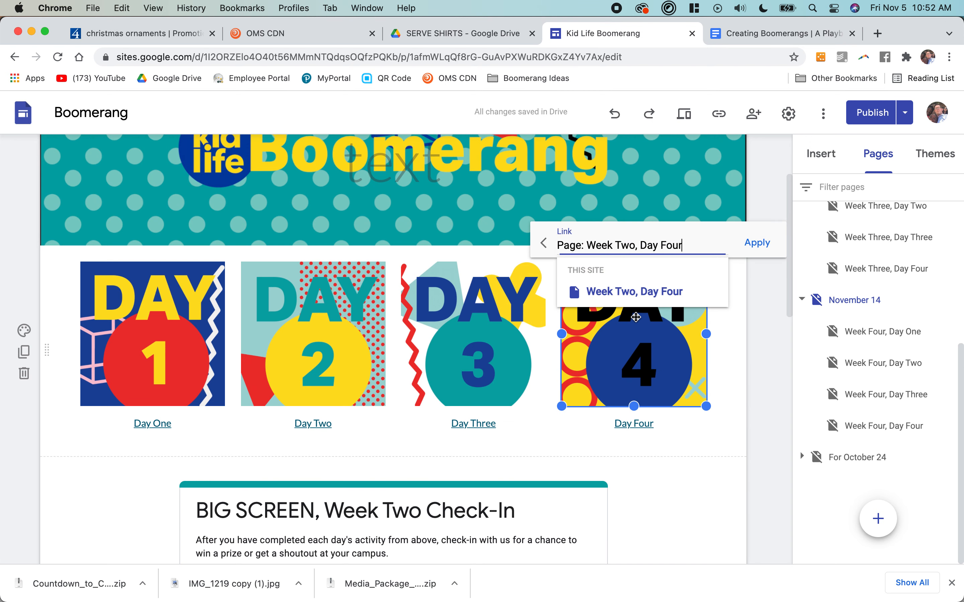
{"action": "double_click", "coordinate": [622, 244]}
{"action": "type", "text": "Four"}
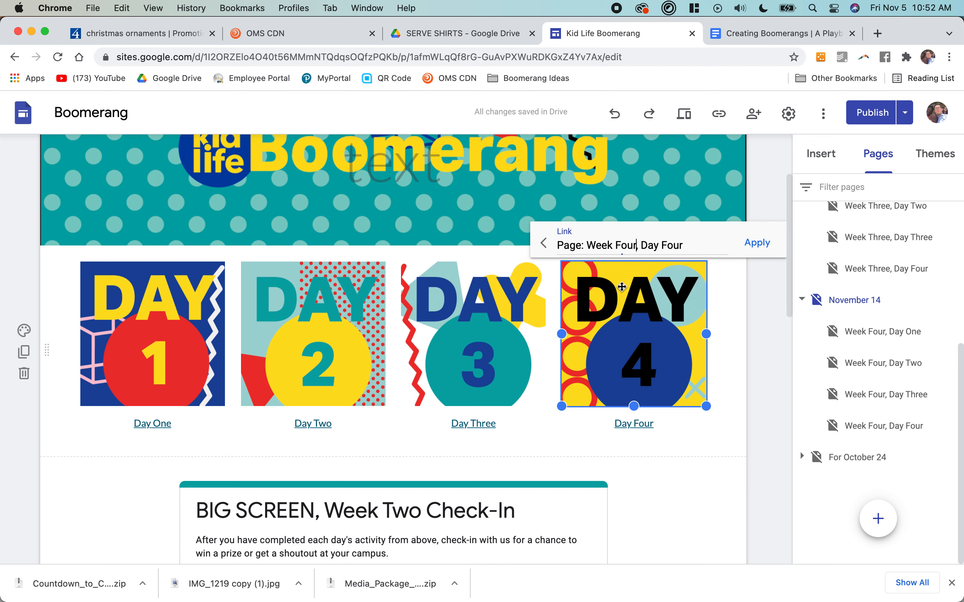
{"action": "left_click", "coordinate": [756, 242]}
- Relink the Day Four caption text below the image to the Week Four, Day Four page
{"action": "left_click", "coordinate": [647, 423]}
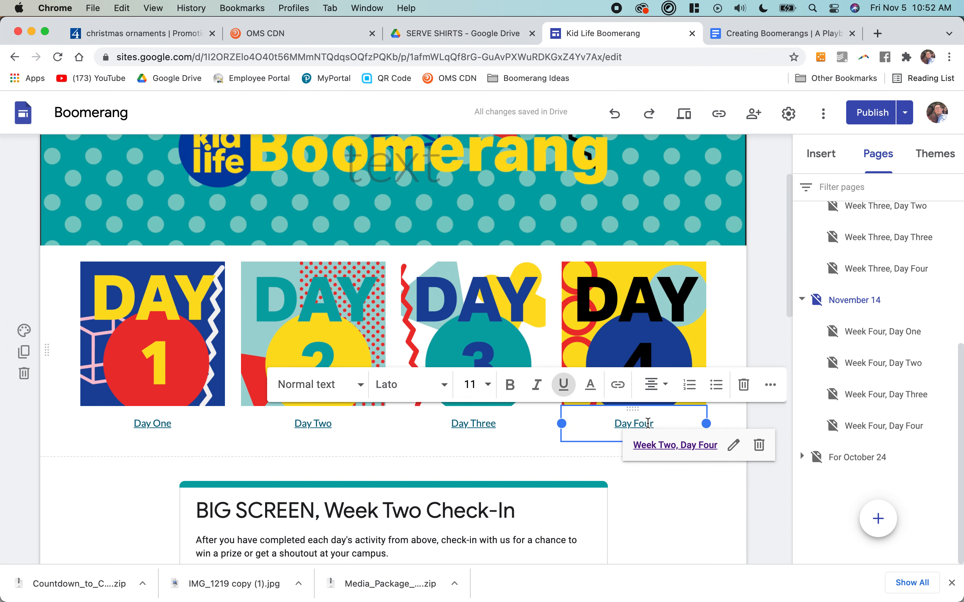
{"action": "triple_click", "coordinate": [648, 423]}
{"action": "key", "text": "super+k"}
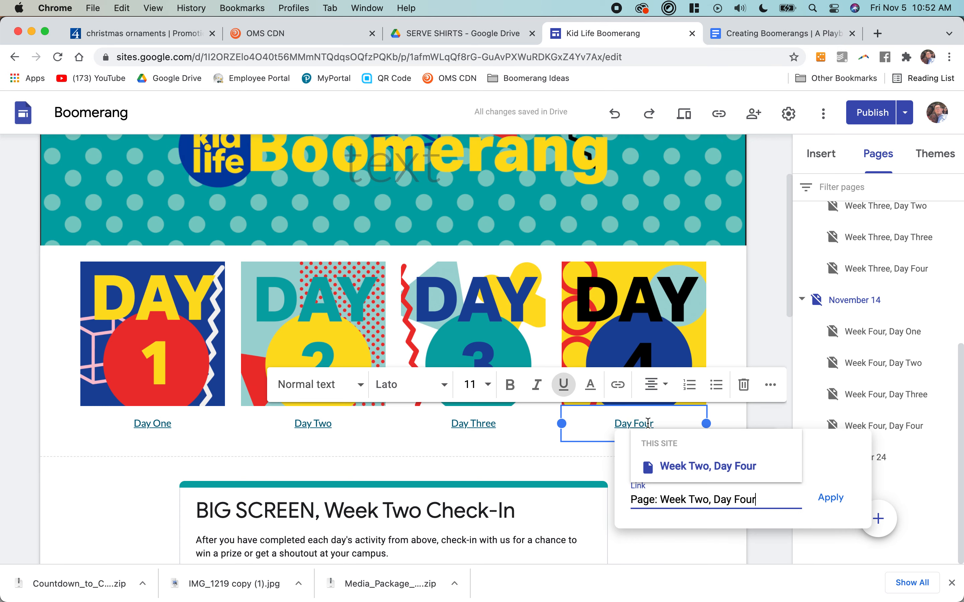
{"action": "double_click", "coordinate": [696, 501]}
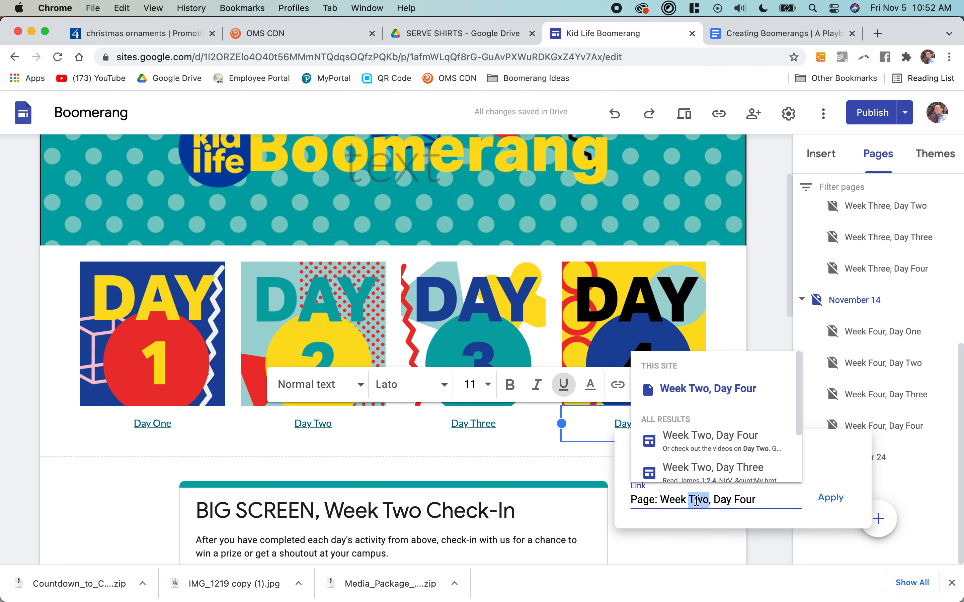
{"action": "type", "text": "Four"}
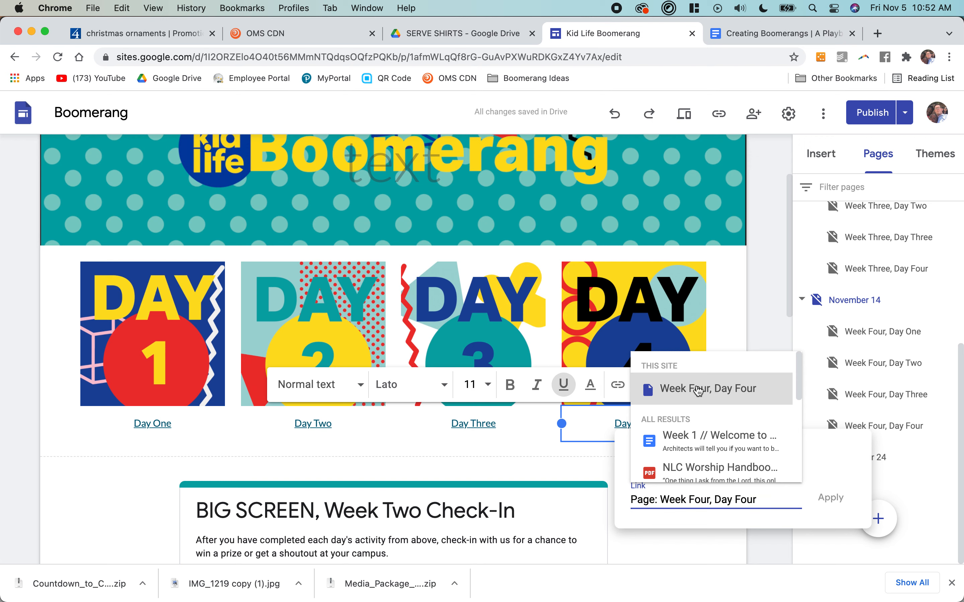
{"action": "left_click", "coordinate": [696, 390]}
{"action": "left_click", "coordinate": [834, 498]}
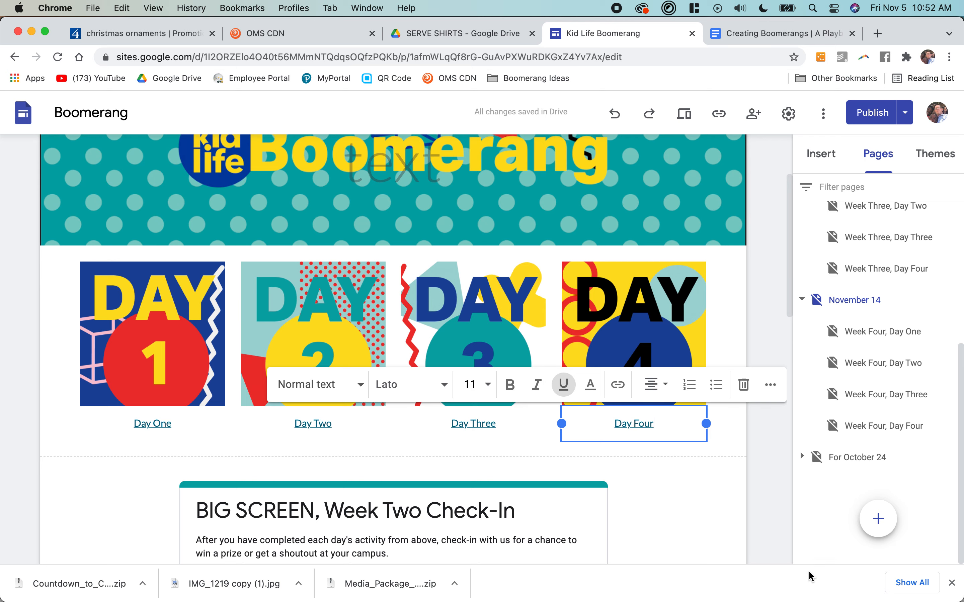
- Delete the section holding the embedded BIG SCREEN, Week Two Check-In form from the page
{"action": "scroll", "coordinate": [555, 483], "scroll_direction": "down", "scroll_amount": 5}
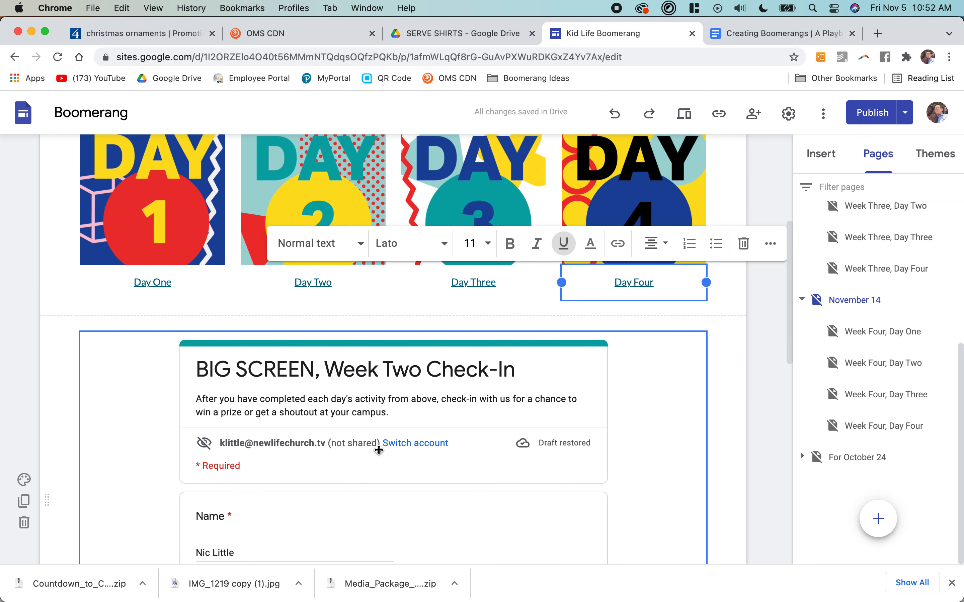
{"action": "scroll", "coordinate": [378, 450], "scroll_direction": "down", "scroll_amount": 4}
{"action": "scroll", "coordinate": [379, 450], "scroll_direction": "down", "scroll_amount": 1}
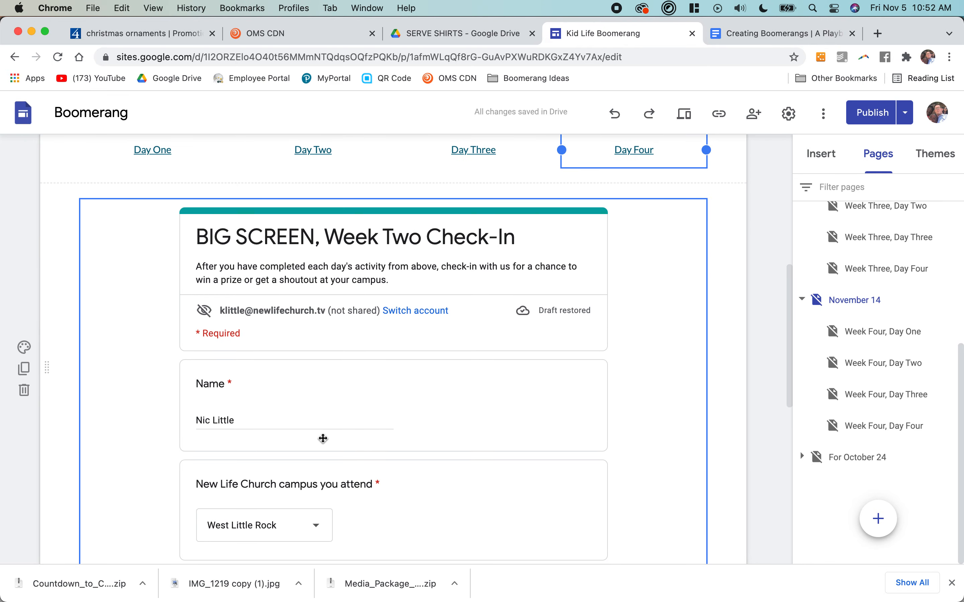
{"action": "scroll", "coordinate": [178, 418], "scroll_direction": "down", "scroll_amount": 2}
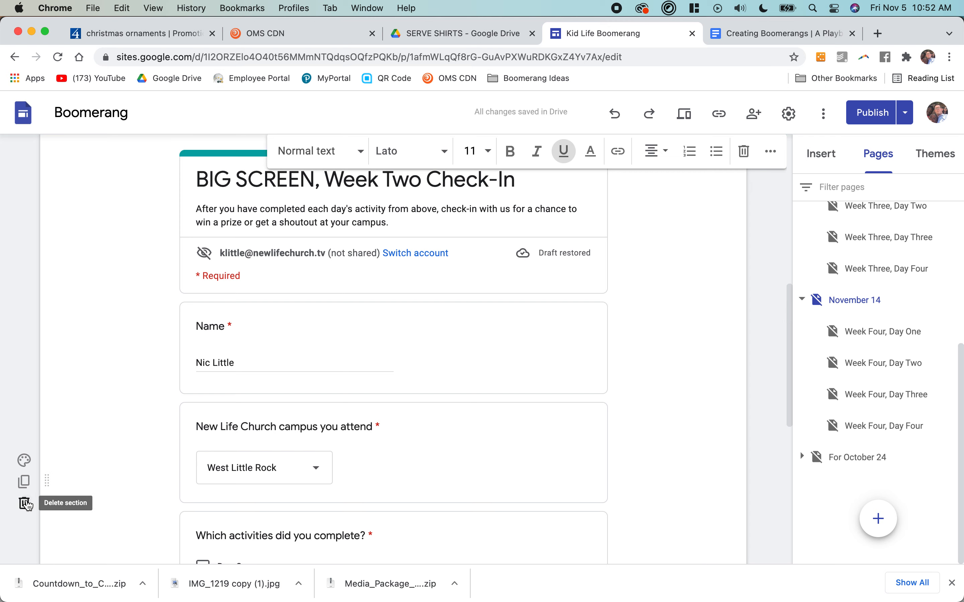
{"action": "left_click", "coordinate": [25, 504]}
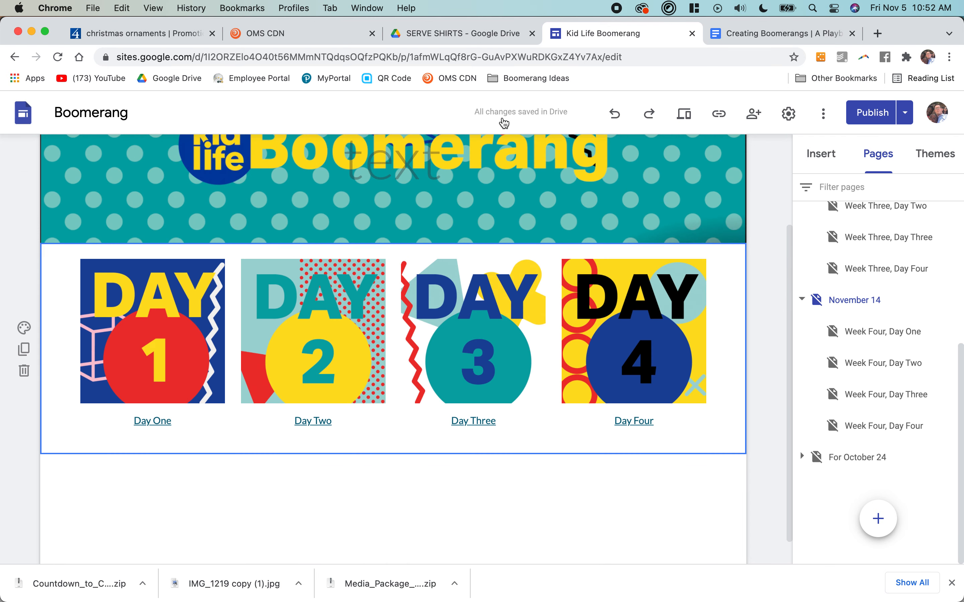
- Switch to Google Drive, search for "boomerang", and open the 21 10 Big Screen folder inside Online Boomerangs
{"action": "left_click", "coordinate": [469, 35]}
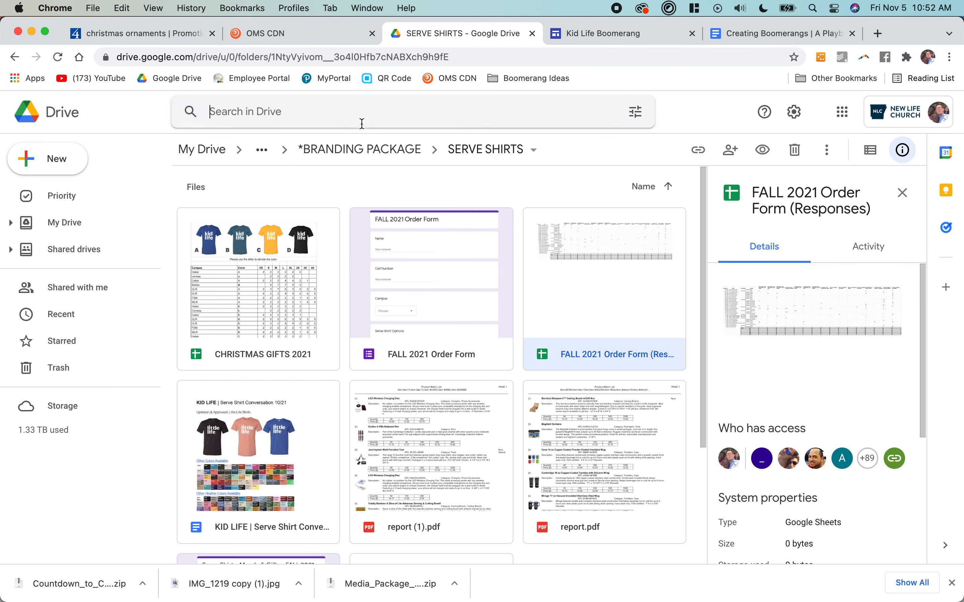
{"action": "left_click", "coordinate": [361, 123]}
{"action": "type", "text": "boomerang"}
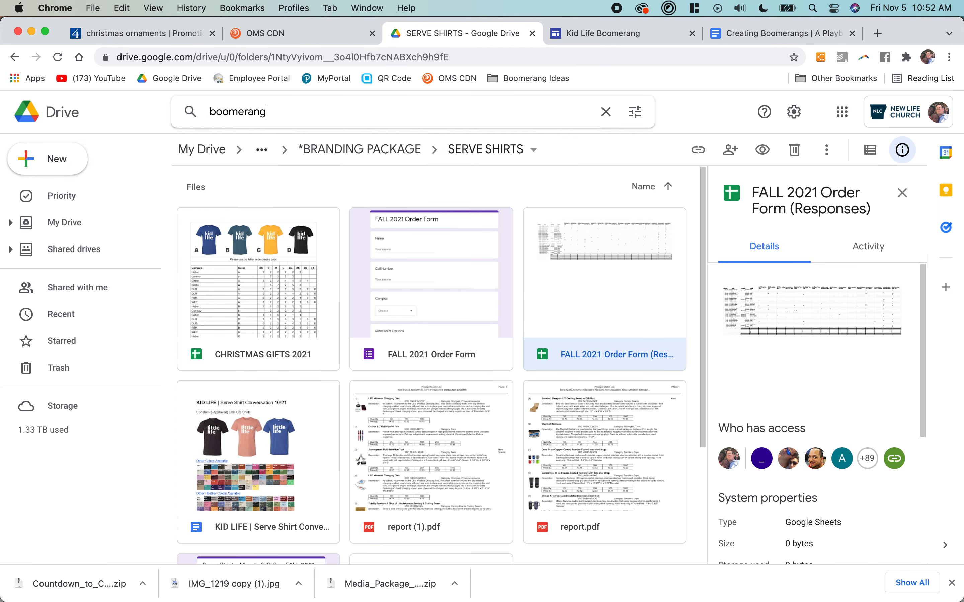
{"action": "key", "text": "Return"}
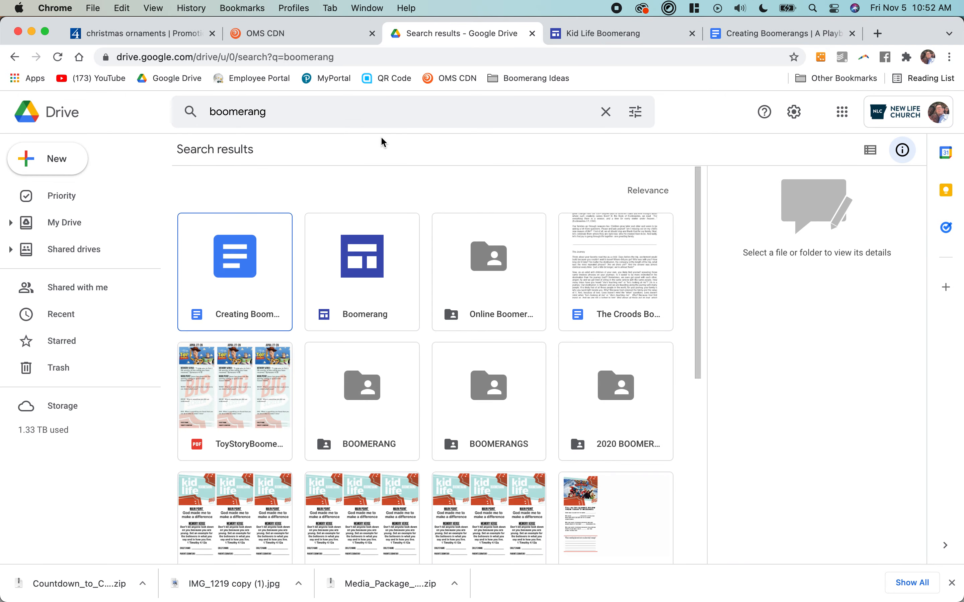
{"action": "double_click", "coordinate": [488, 259]}
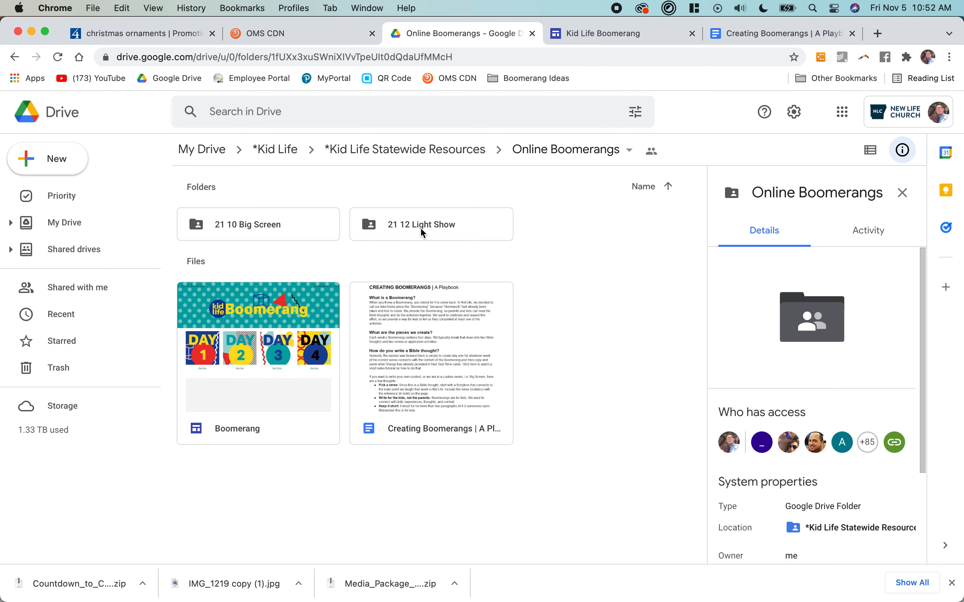
{"action": "double_click", "coordinate": [301, 229]}
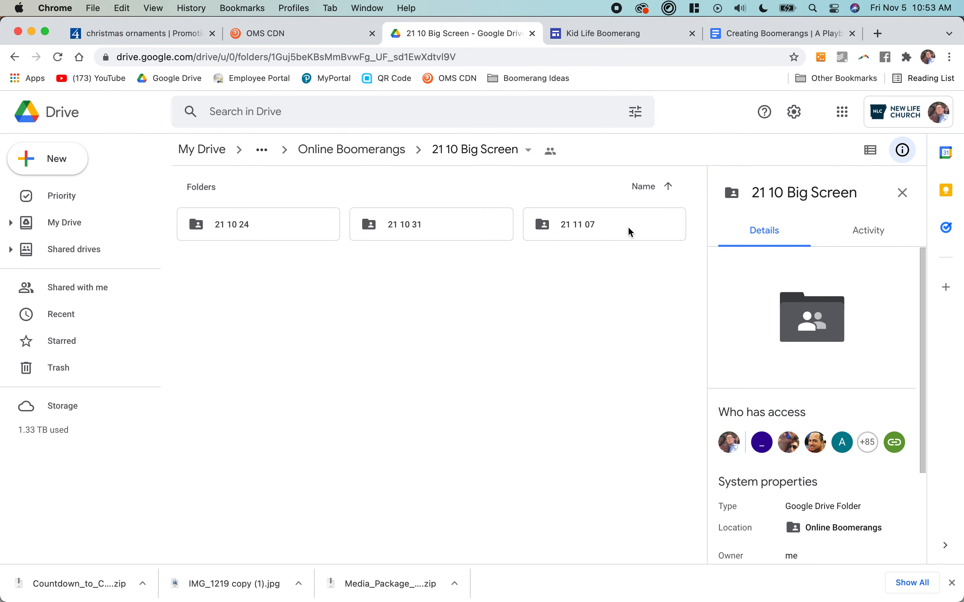
- Create a new folder named "21 11 14" inside 21 10 Big Screen
{"action": "right_click", "coordinate": [526, 282]}
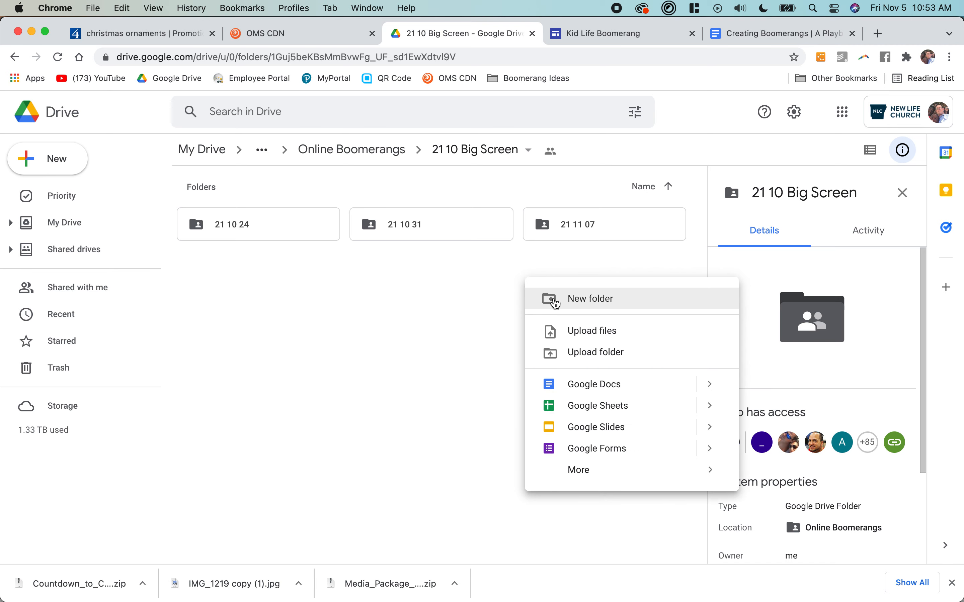
{"action": "left_click", "coordinate": [521, 328]}
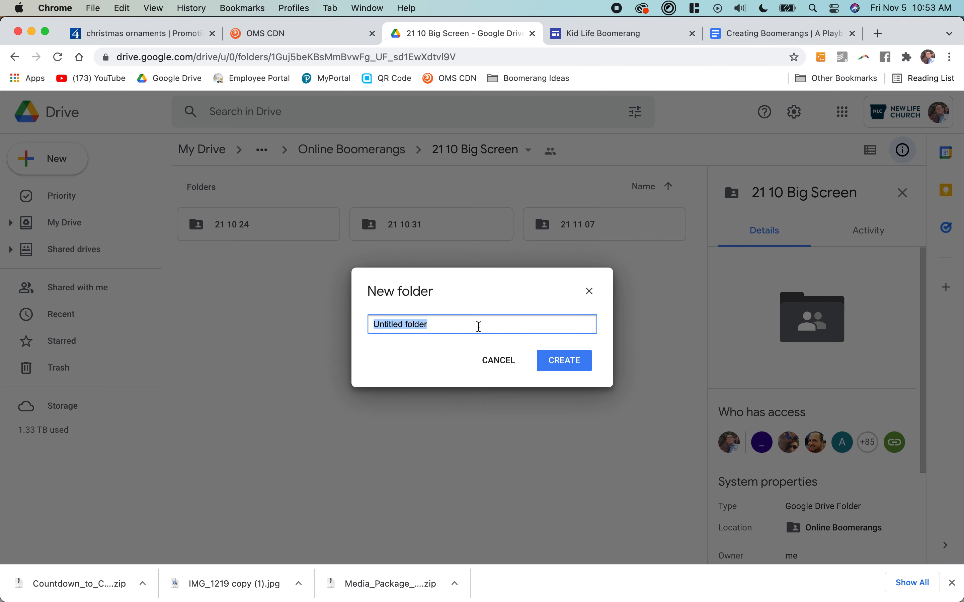
{"action": "type", "text": "21 11 14"}
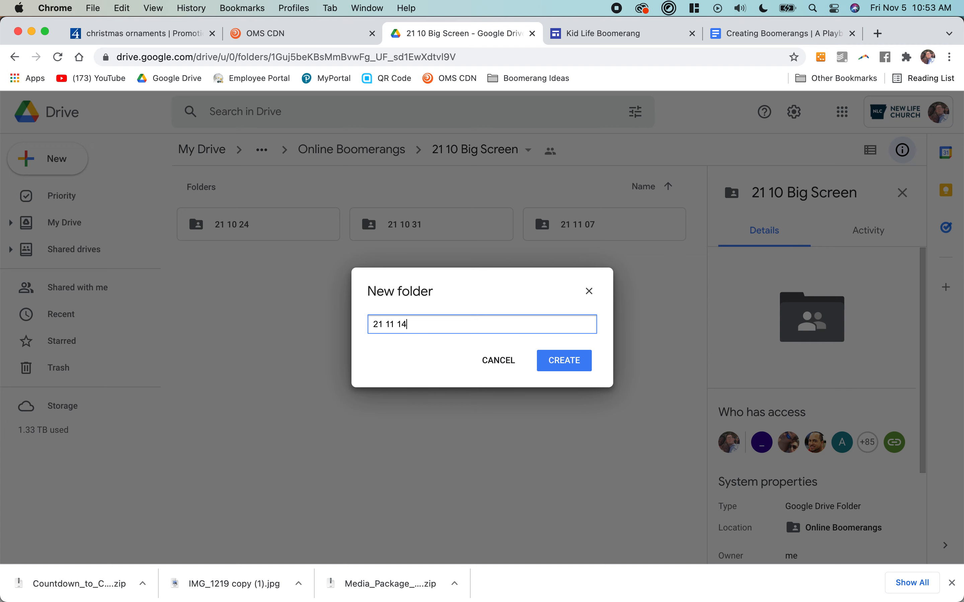
{"action": "key", "text": "Return"}
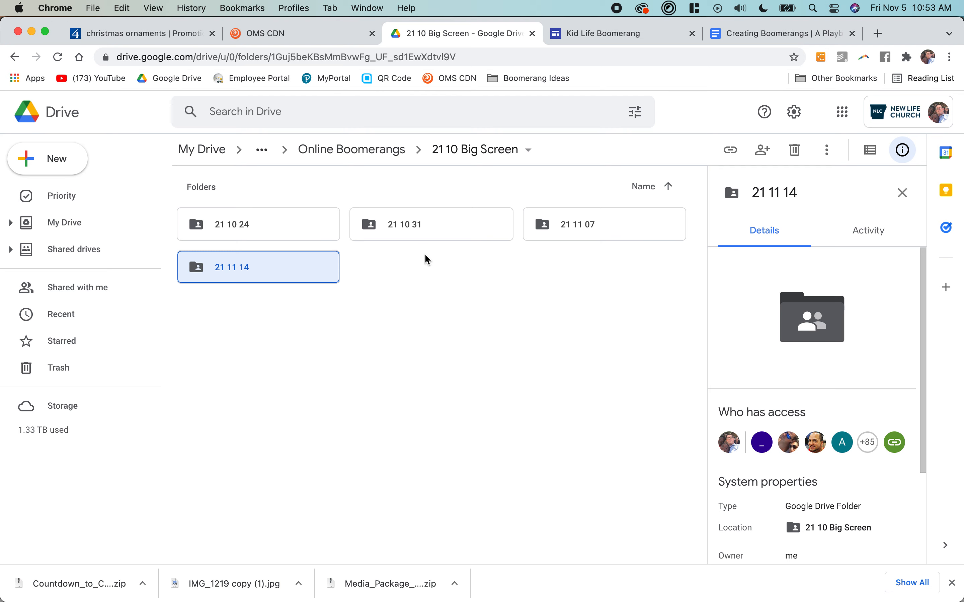
- Make a copy of the November 7 Check-In form in the 21 11 07 folder
{"action": "double_click", "coordinate": [585, 223]}
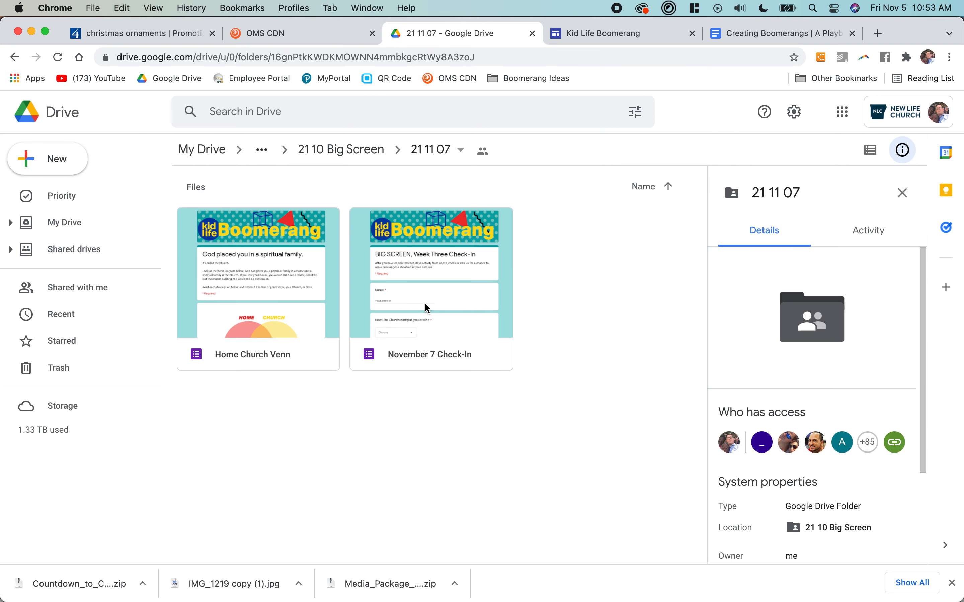
{"action": "right_click", "coordinate": [426, 306]}
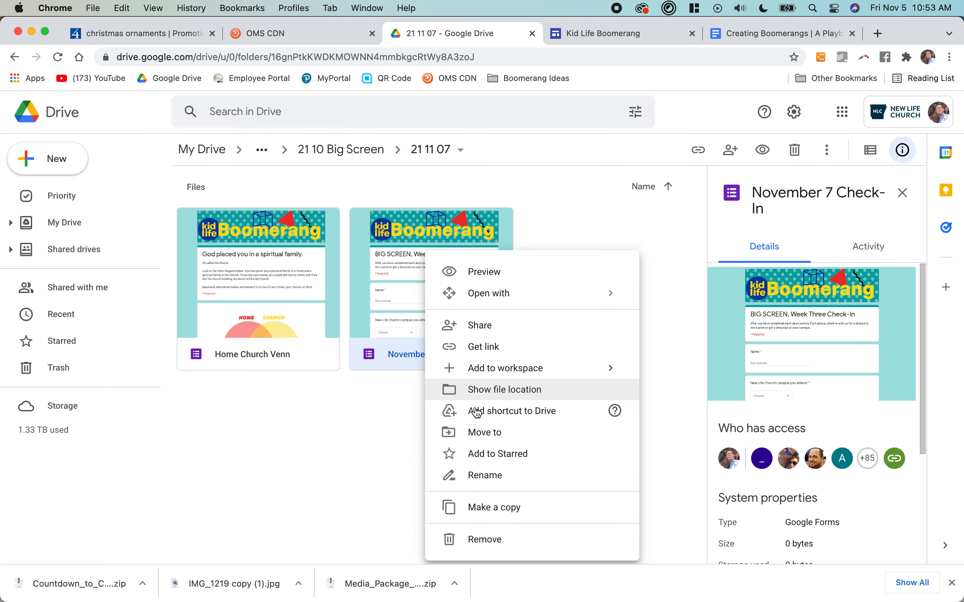
{"action": "left_click", "coordinate": [490, 512]}
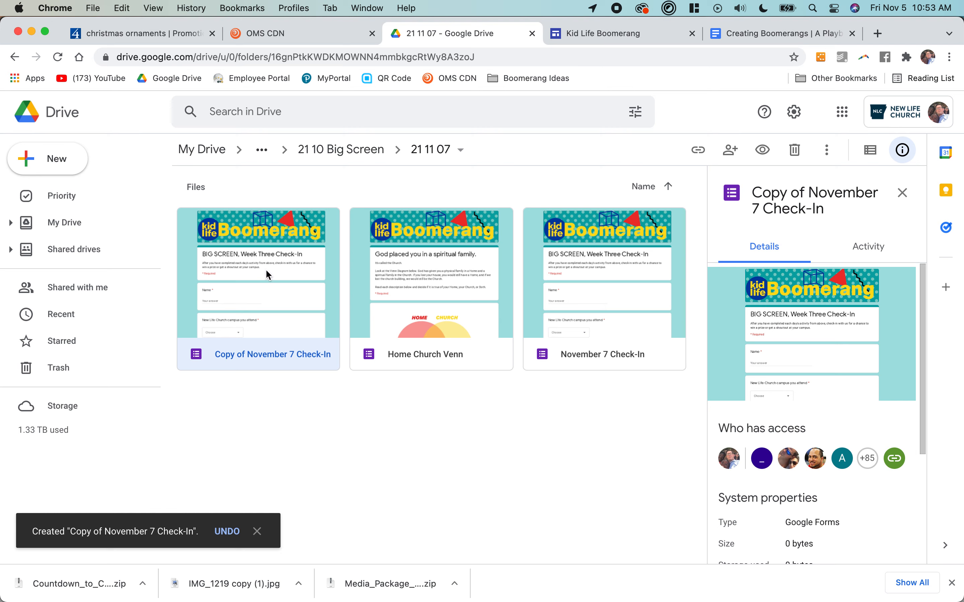
- Move the copied check-in form out to 21 10 Big Screen and from there into the 21 11 14 folder
{"action": "left_click_drag", "start_coordinate": [266, 274], "coordinate": [329, 148]}
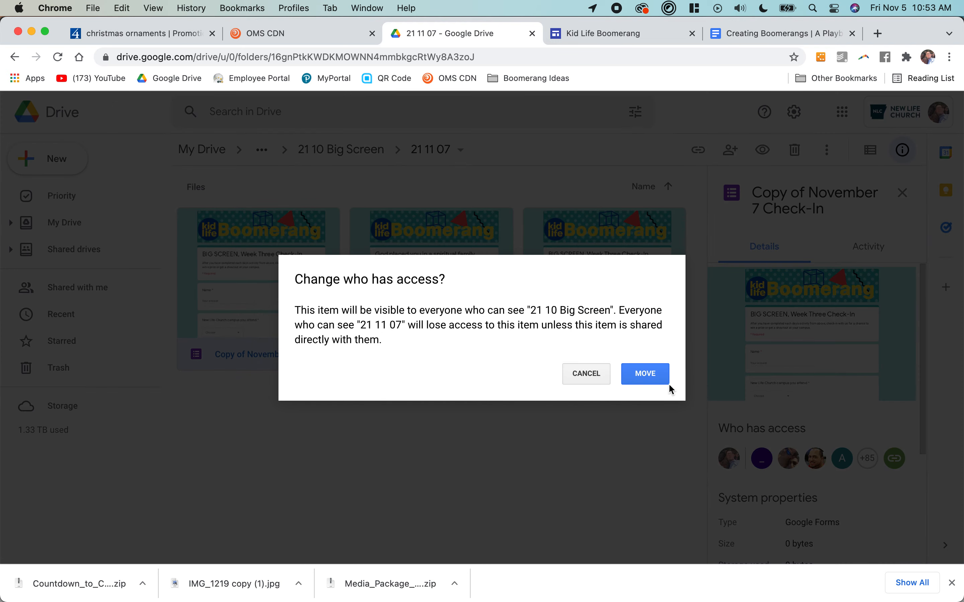
{"action": "left_click", "coordinate": [645, 374]}
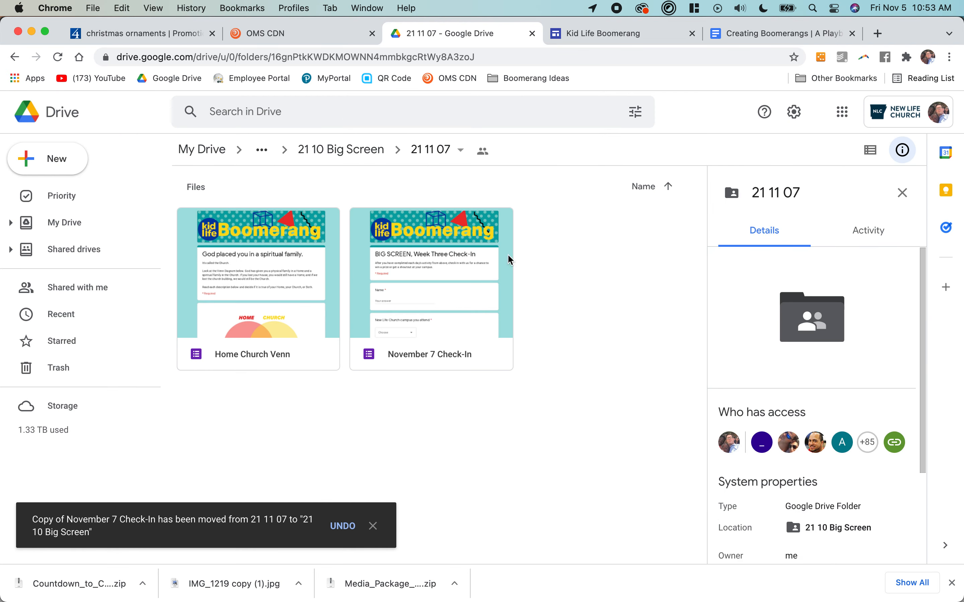
{"action": "left_click", "coordinate": [346, 149]}
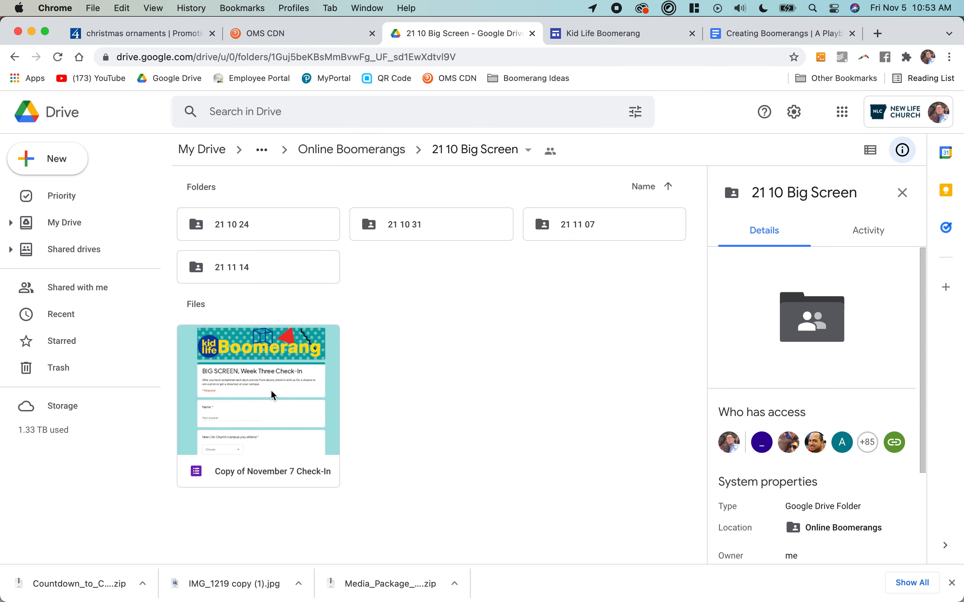
{"action": "left_click_drag", "start_coordinate": [273, 396], "coordinate": [243, 275]}
{"action": "left_click", "coordinate": [644, 375]}
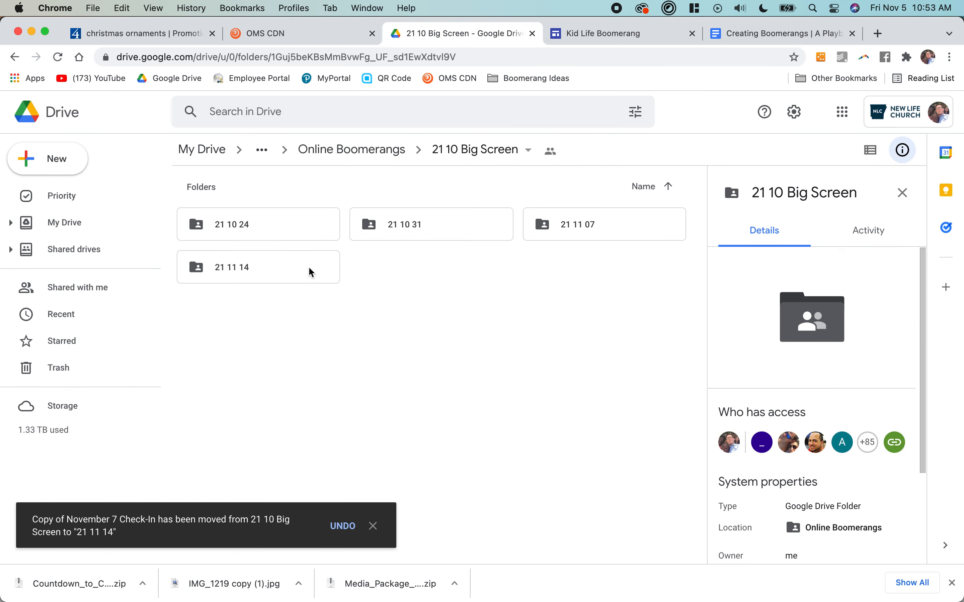
- Open the copied check-in form in the 21 11 14 folder and change its title to "BIG SCREEN, Week Four Check-In"
{"action": "double_click", "coordinate": [309, 268]}
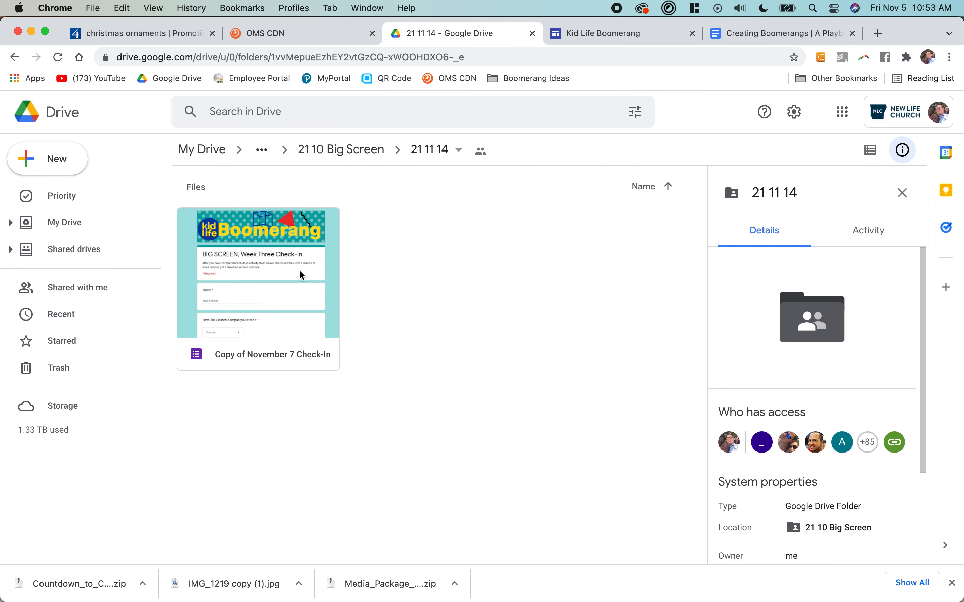
{"action": "right_click", "coordinate": [301, 275]}
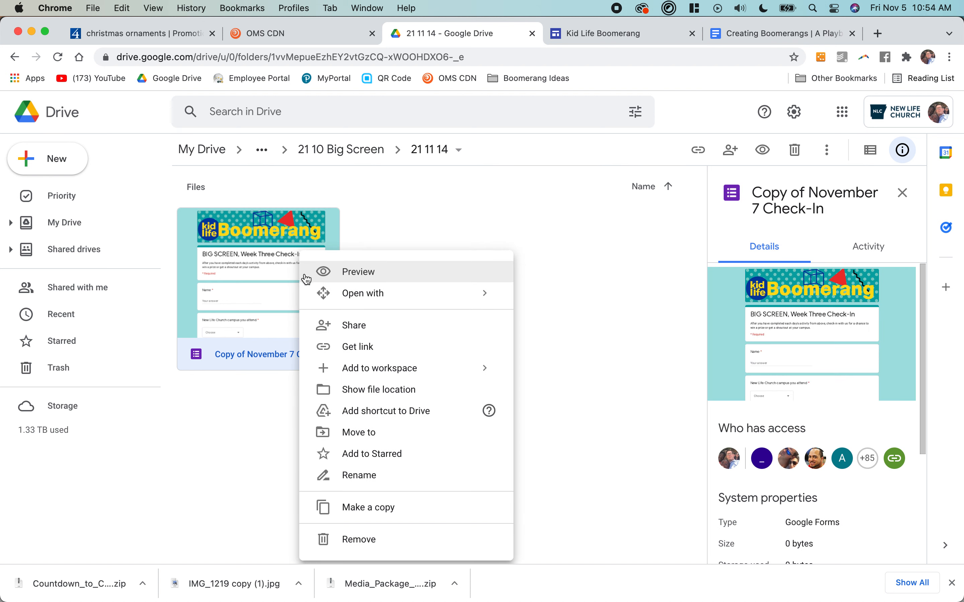
{"action": "double_click", "coordinate": [259, 258]}
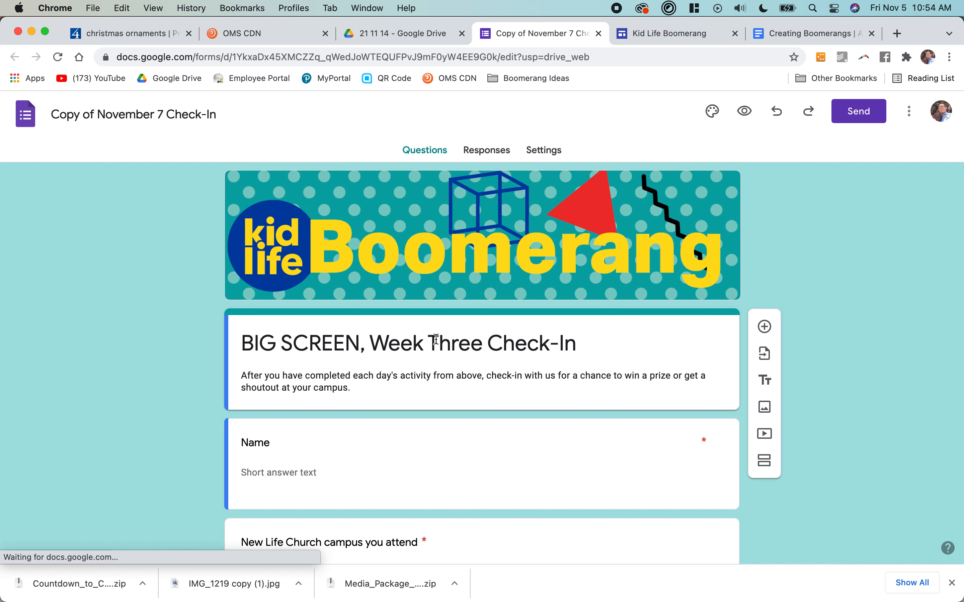
{"action": "double_click", "coordinate": [460, 344]}
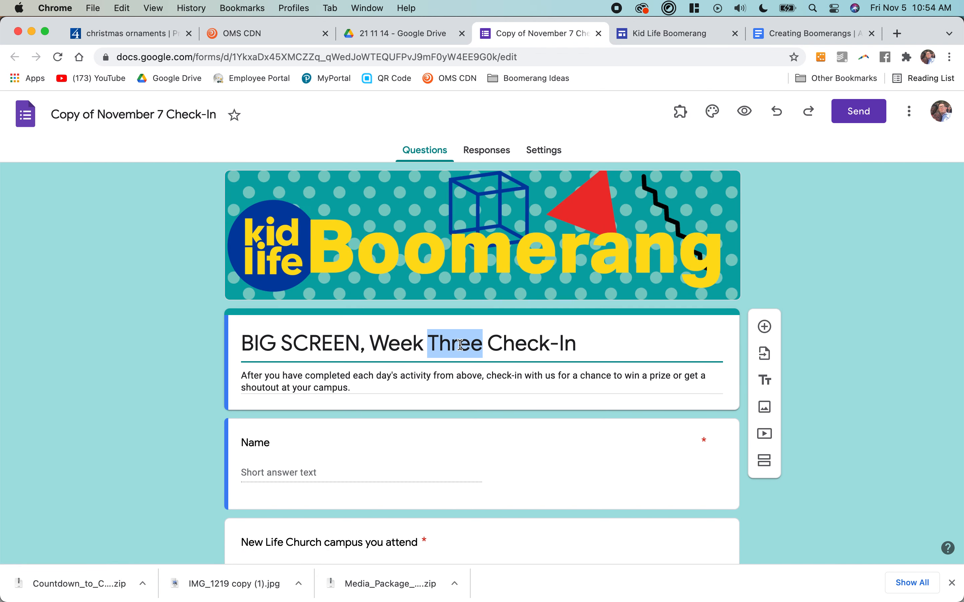
{"action": "type", "text": "Four"}
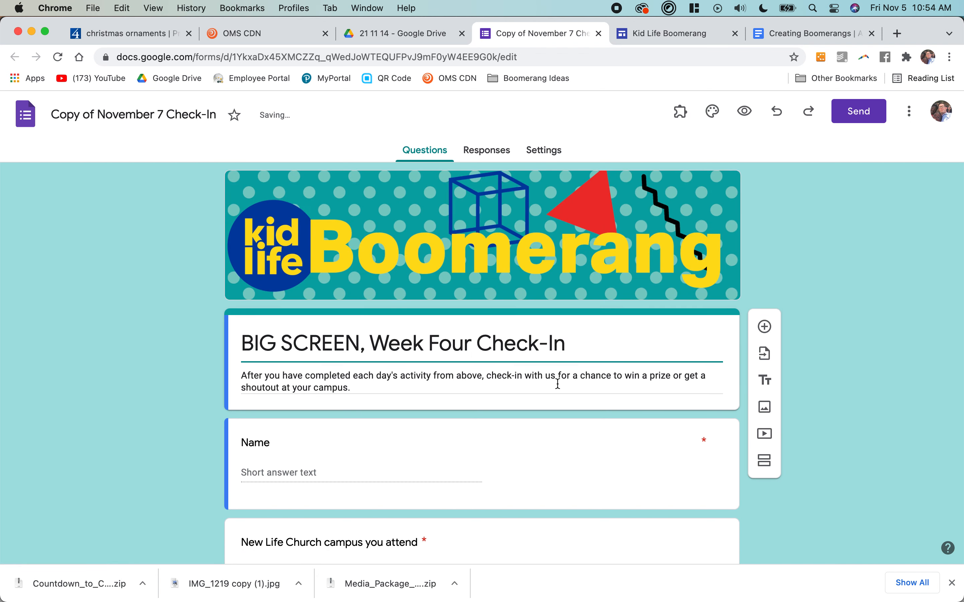
- Review the copied check-in form's questions through to the final one about what God taught you
{"action": "scroll", "coordinate": [557, 385], "scroll_direction": "down", "scroll_amount": 5}
{"action": "scroll", "coordinate": [556, 382], "scroll_direction": "down", "scroll_amount": 4}
{"action": "scroll", "coordinate": [556, 382], "scroll_direction": "up", "scroll_amount": 2}
{"action": "scroll", "coordinate": [556, 382], "scroll_direction": "down", "scroll_amount": 8}
{"action": "scroll", "coordinate": [558, 383], "scroll_direction": "down", "scroll_amount": 9}
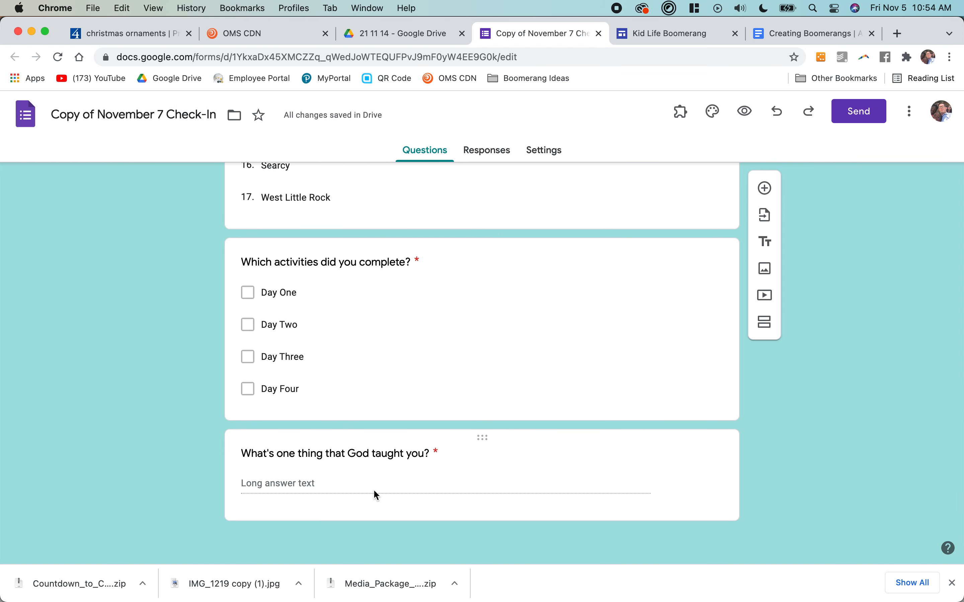
{"action": "left_click", "coordinate": [491, 156]}
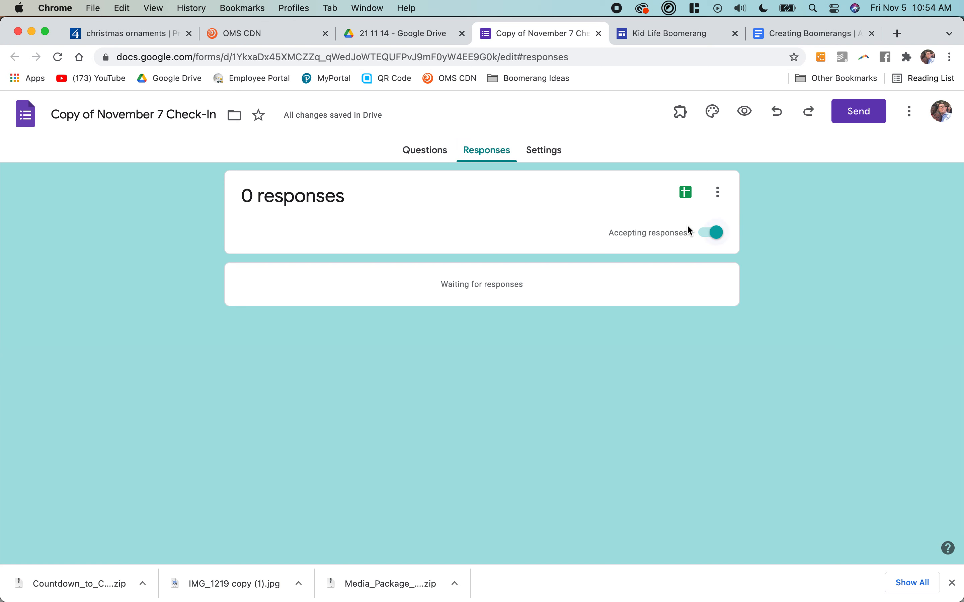
{"action": "left_click", "coordinate": [687, 199]}
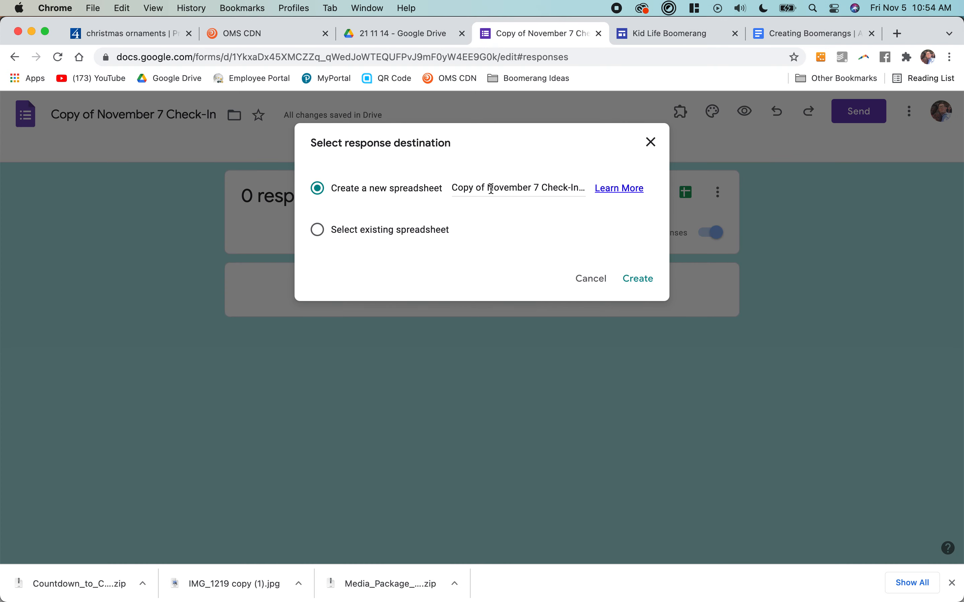
{"action": "left_click", "coordinate": [590, 278]}
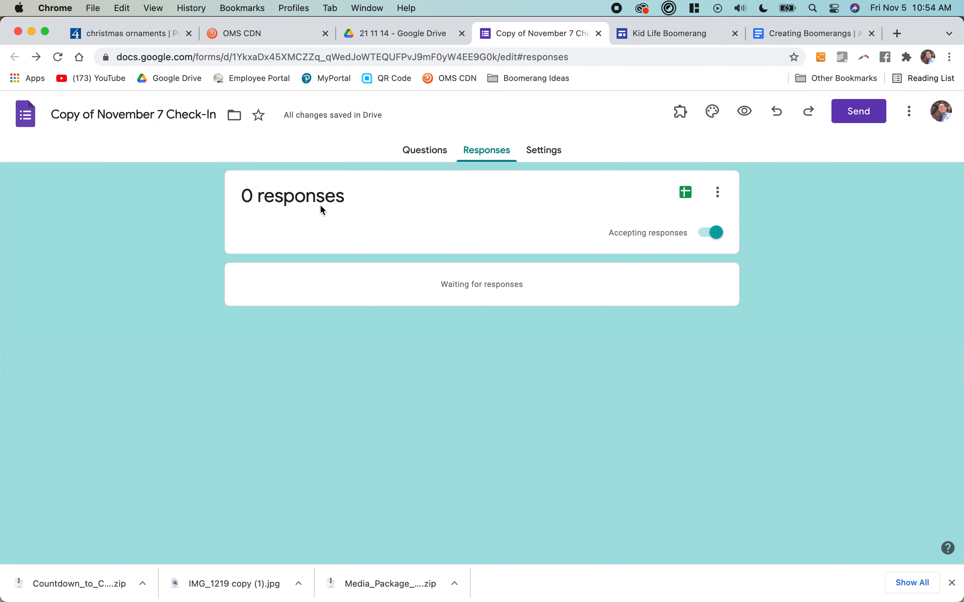
- Rename the copied form file as "November 14 Check-In"
{"action": "left_click", "coordinate": [111, 118]}
{"action": "left_click_drag", "start_coordinate": [98, 118], "coordinate": [40, 117]}
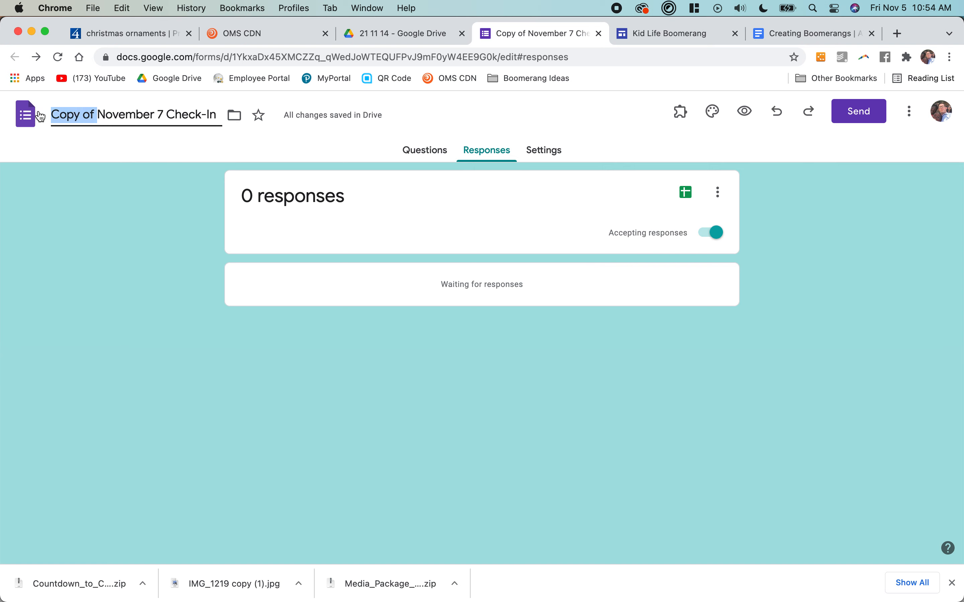
{"action": "key", "text": "BackSpace"}
{"action": "left_click", "coordinate": [116, 120]}
{"action": "key", "text": "BackSpace"}
{"action": "type", "text": "14"}
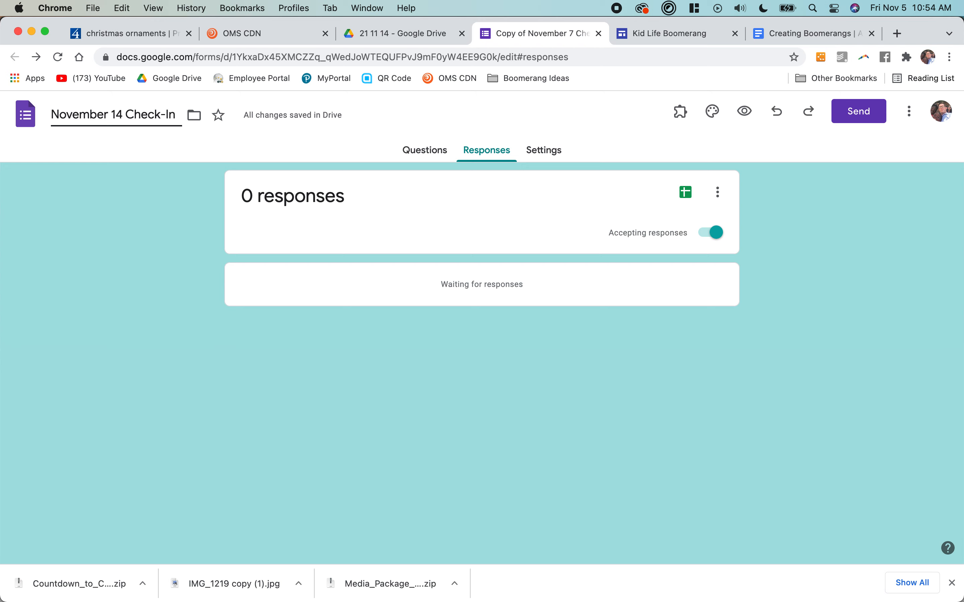
{"action": "left_click", "coordinate": [322, 206]}
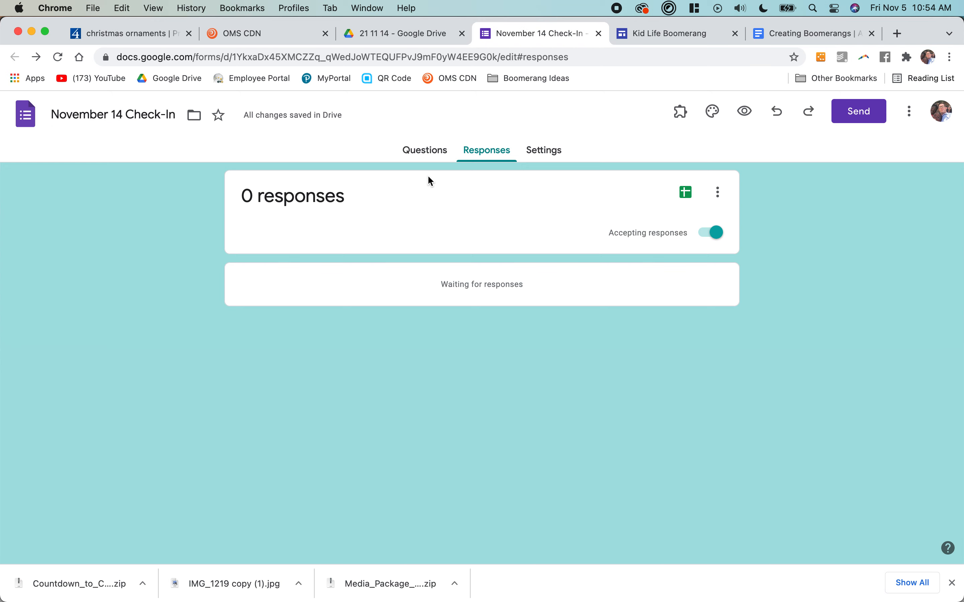
- Create a new spreadsheet for the form's responses and check for it in the 21 11 14 Drive folder
{"action": "left_click", "coordinate": [690, 195]}
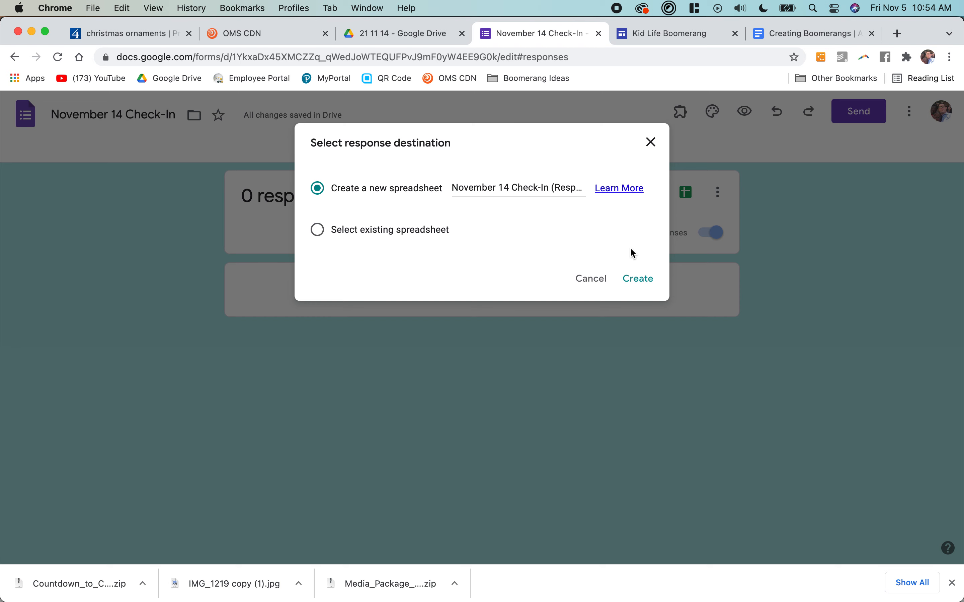
{"action": "left_click", "coordinate": [636, 278]}
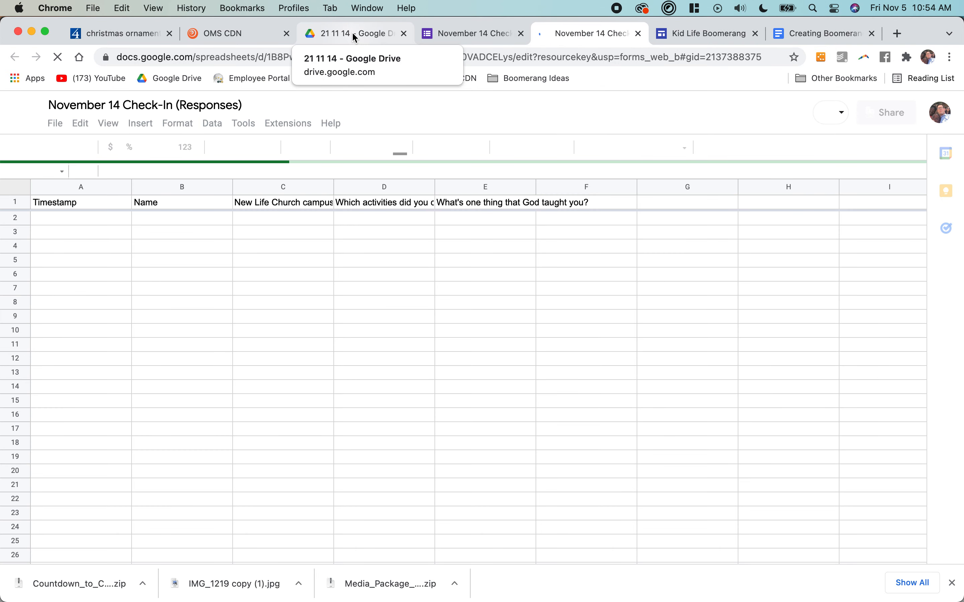
{"action": "left_click", "coordinate": [352, 33]}
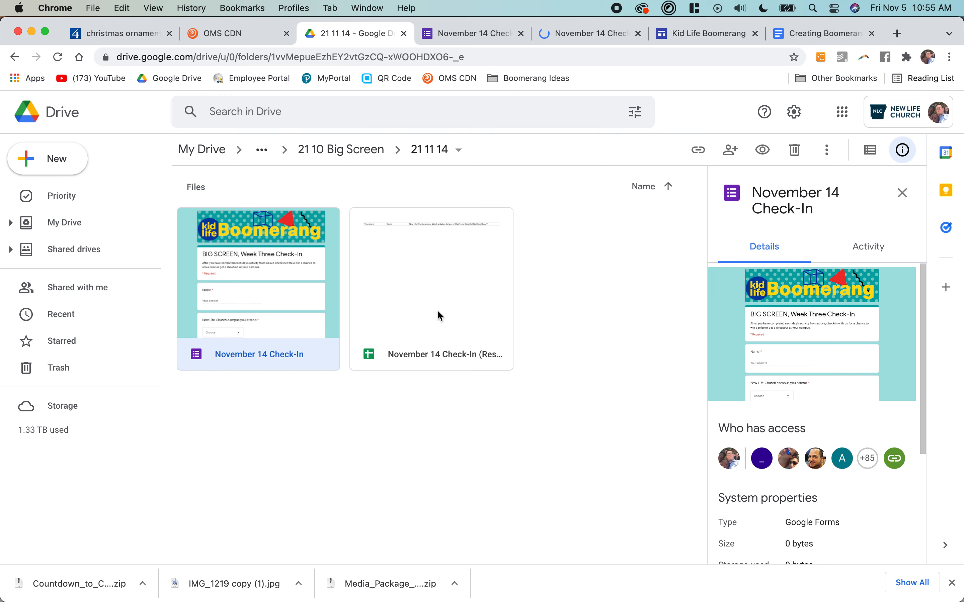
{"action": "left_click", "coordinate": [438, 36]}
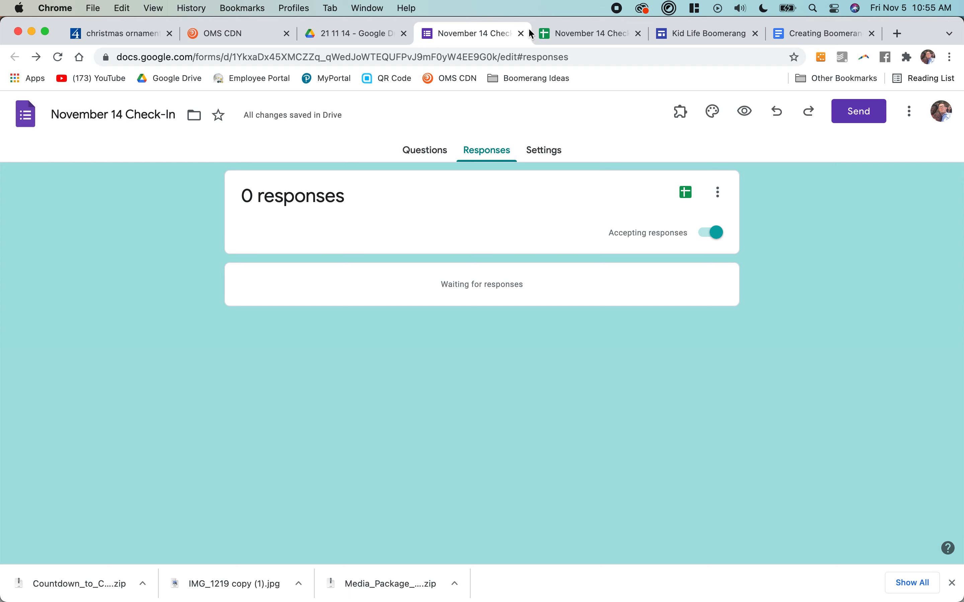
- Insert the November 14 Check-In form below the day links on the site's November 14 page
{"action": "left_click", "coordinate": [696, 38]}
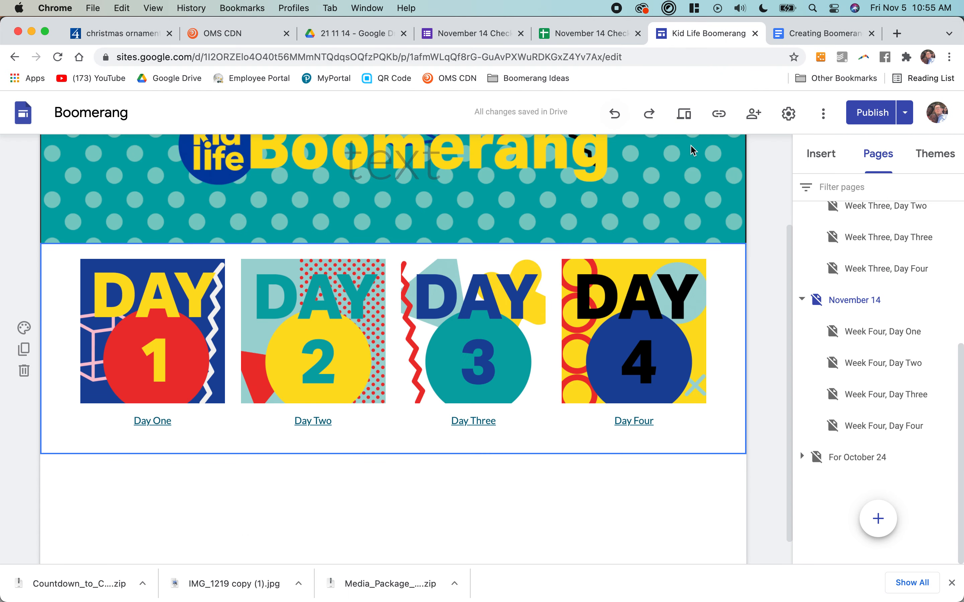
{"action": "scroll", "coordinate": [474, 470], "scroll_direction": "down", "scroll_amount": 2}
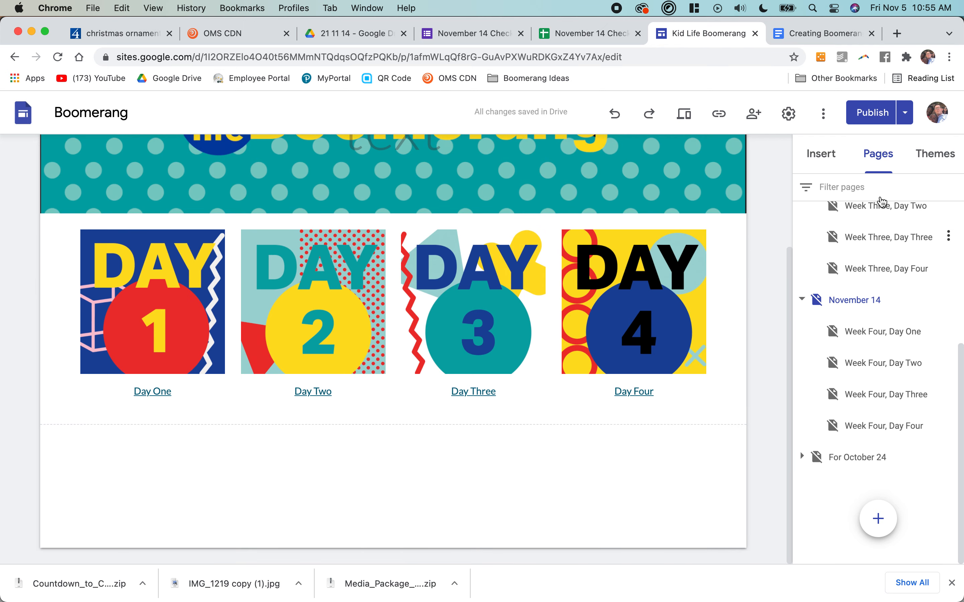
{"action": "left_click", "coordinate": [817, 160]}
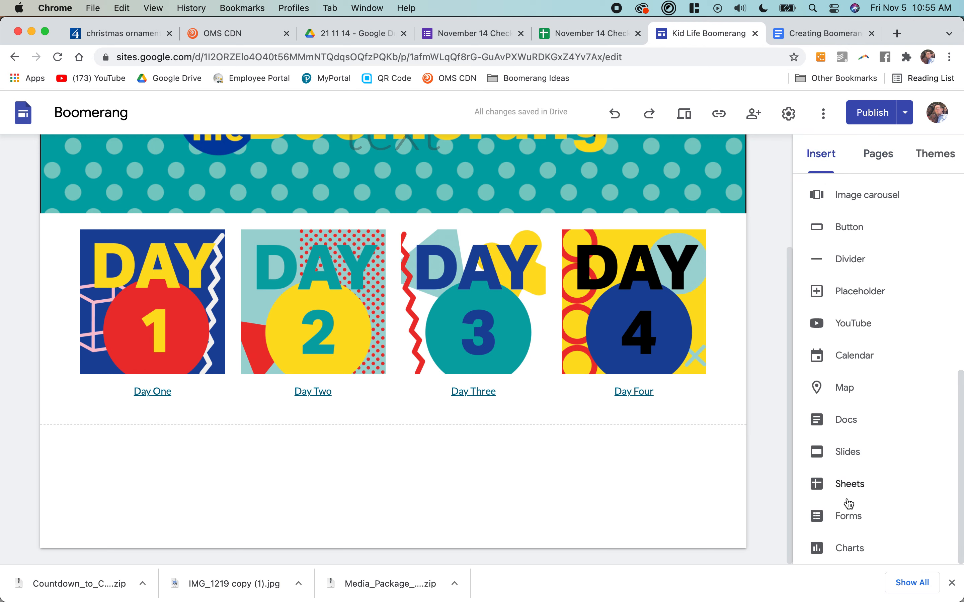
{"action": "scroll", "coordinate": [856, 295], "scroll_direction": "up", "scroll_amount": 5}
{"action": "scroll", "coordinate": [862, 293], "scroll_direction": "down", "scroll_amount": 5}
{"action": "scroll", "coordinate": [863, 293], "scroll_direction": "up", "scroll_amount": 5}
{"action": "scroll", "coordinate": [862, 293], "scroll_direction": "down", "scroll_amount": 5}
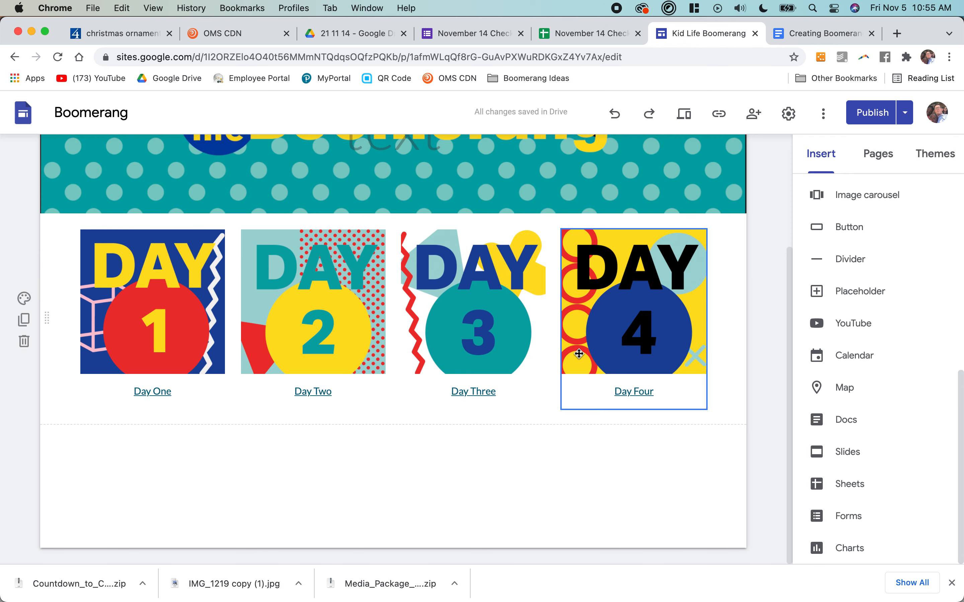
{"action": "left_click", "coordinate": [840, 516]}
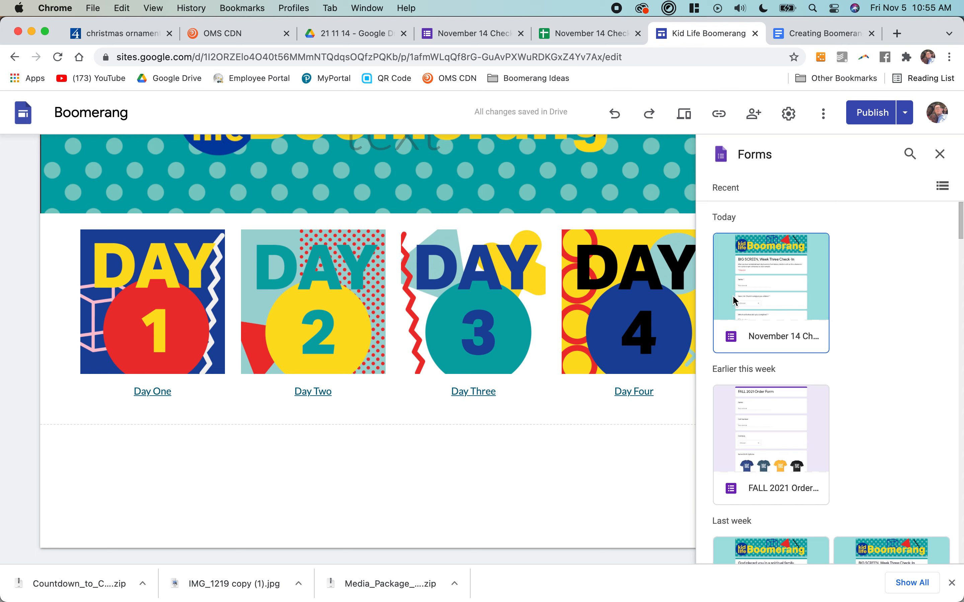
{"action": "left_click", "coordinate": [775, 301]}
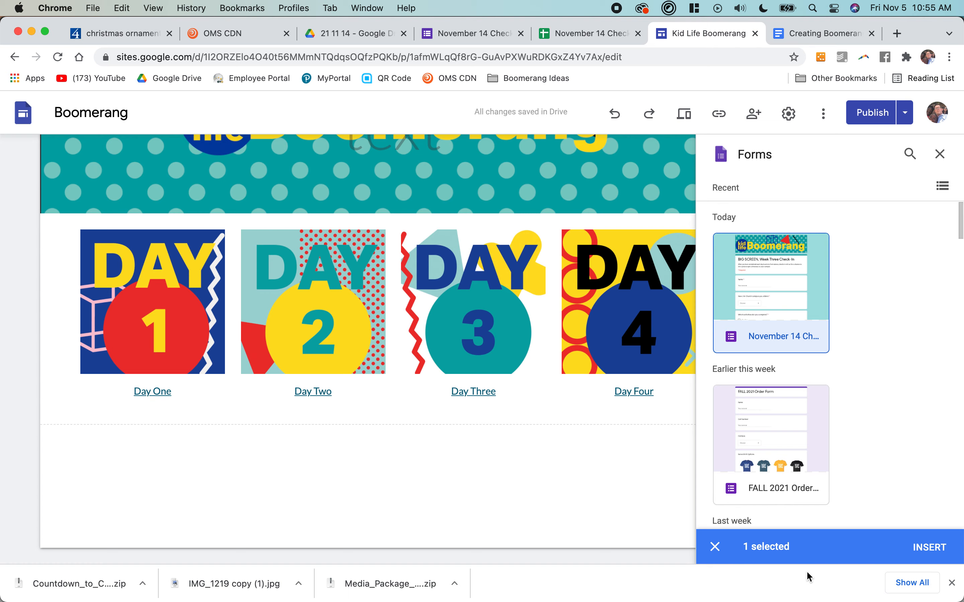
{"action": "left_click", "coordinate": [936, 548]}
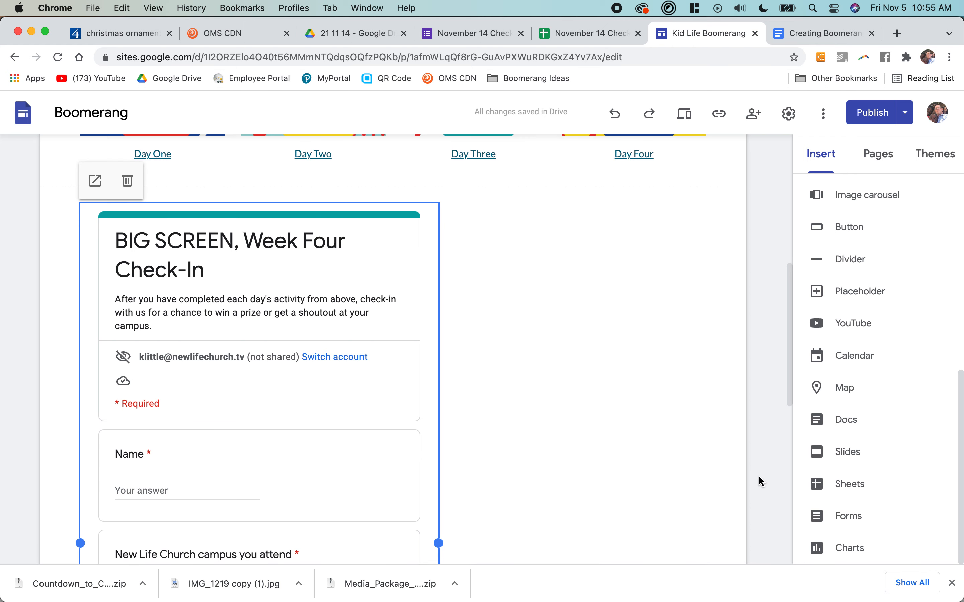
- Widen the embedded check-in form to span the full width of the four day images
{"action": "scroll", "coordinate": [667, 452], "scroll_direction": "down", "scroll_amount": 5}
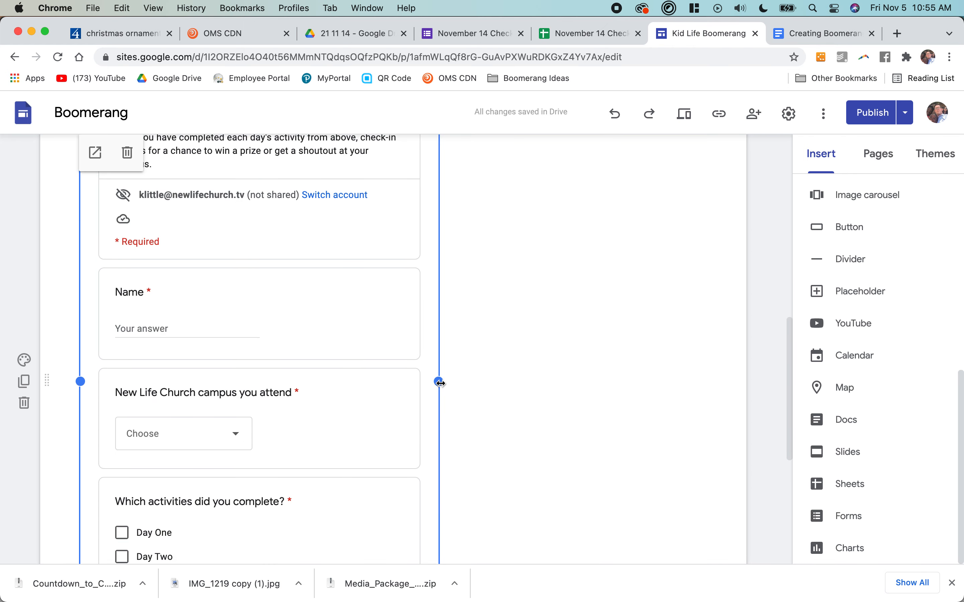
{"action": "left_click_drag", "start_coordinate": [441, 383], "coordinate": [710, 387]}
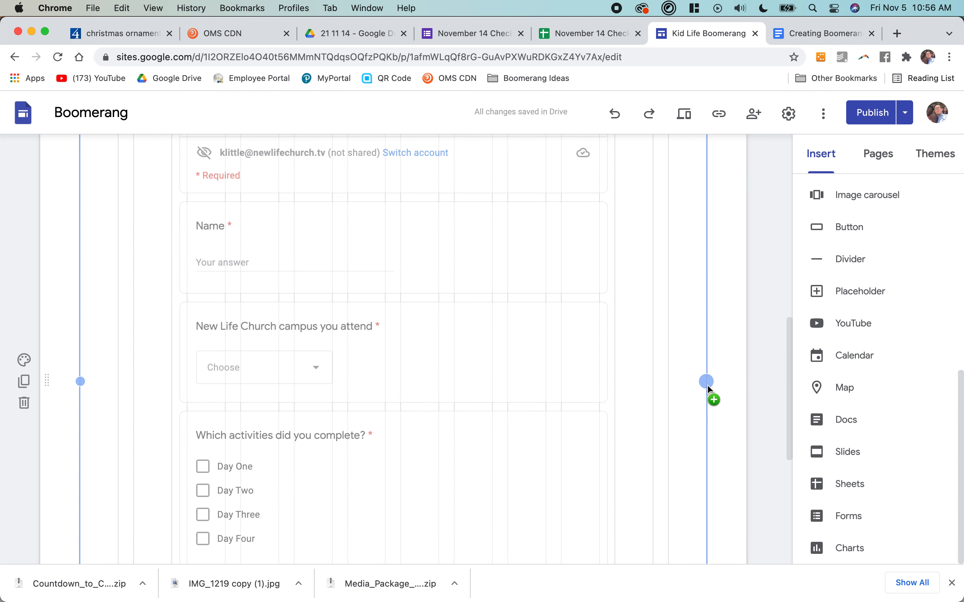
{"action": "scroll", "coordinate": [680, 377], "scroll_direction": "up", "scroll_amount": 5}
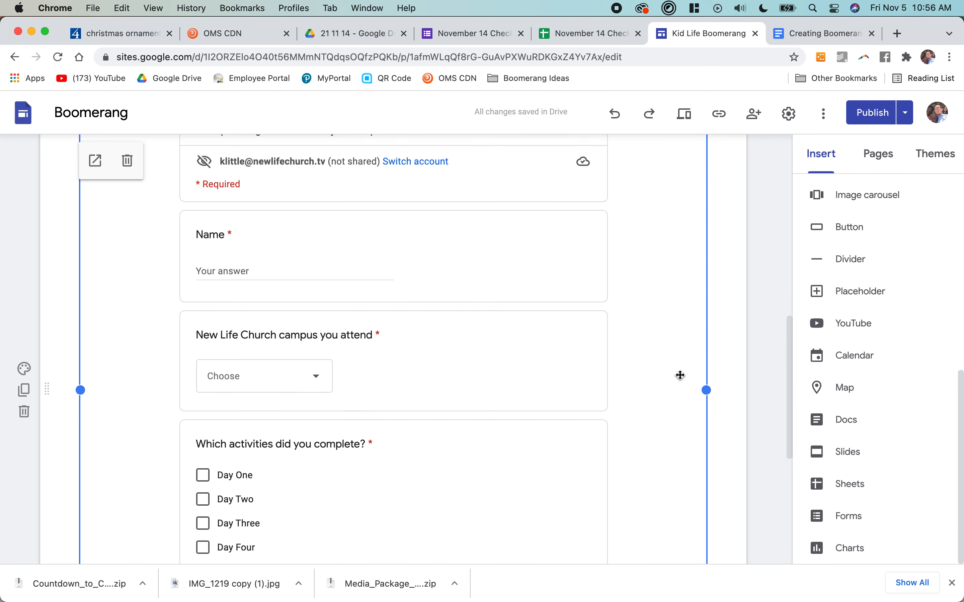
{"action": "scroll", "coordinate": [680, 376], "scroll_direction": "up", "scroll_amount": 4}
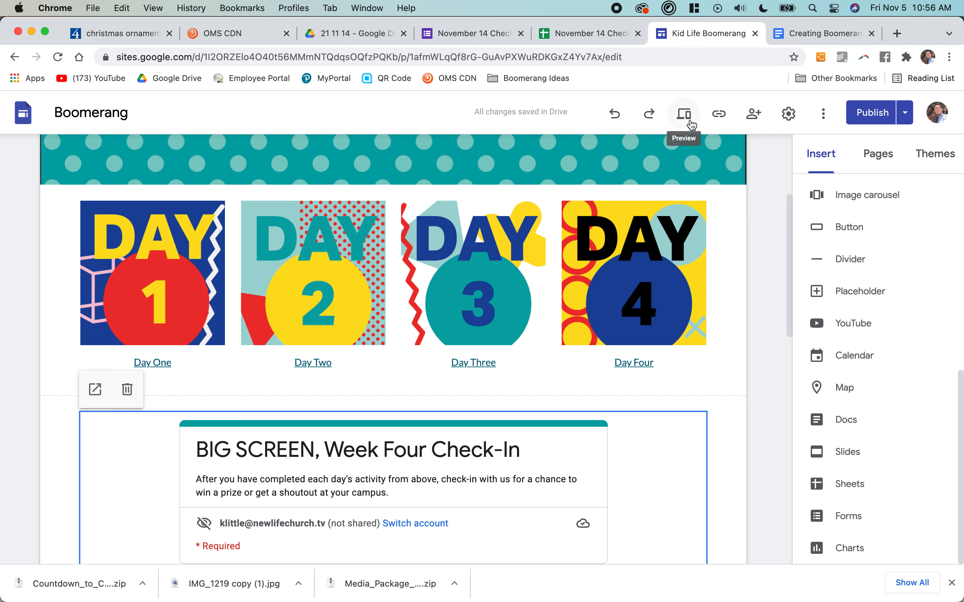
- Replace the "A Time for Everything" heading on the Week Four, Day One page with the week's title
{"action": "left_click", "coordinate": [872, 153]}
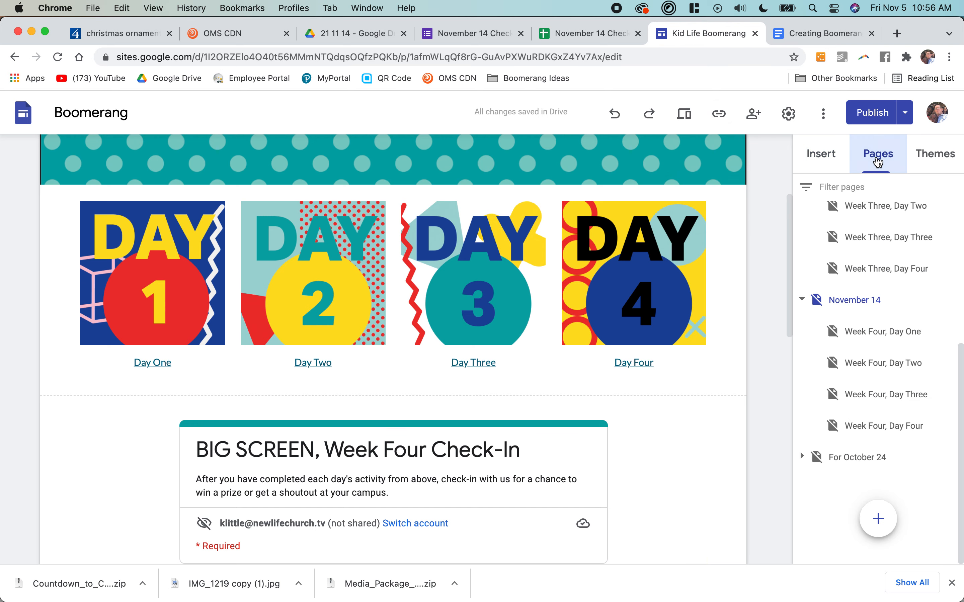
{"action": "left_click", "coordinate": [862, 335]}
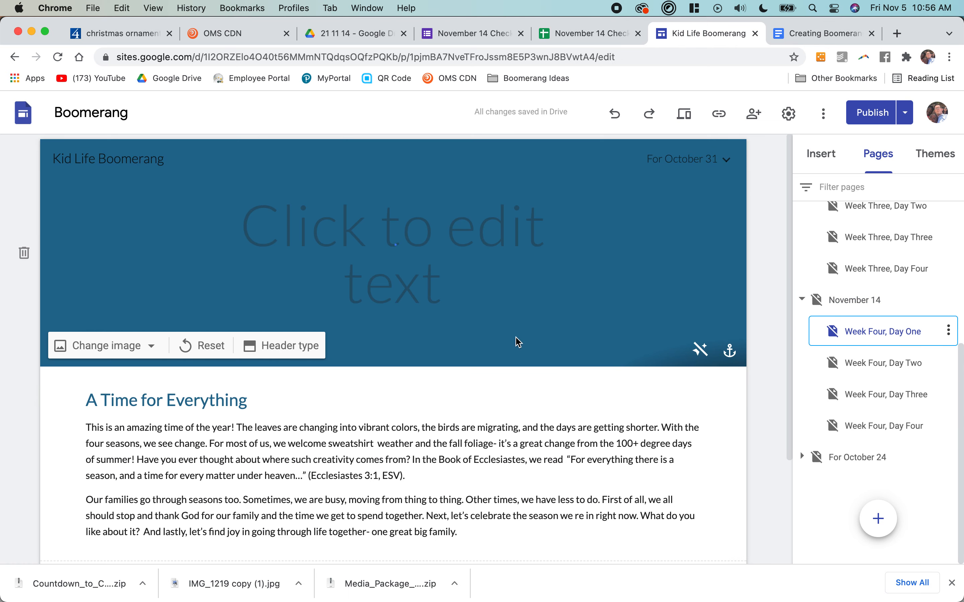
{"action": "left_click", "coordinate": [250, 401]}
{"action": "key", "text": "super+a"}
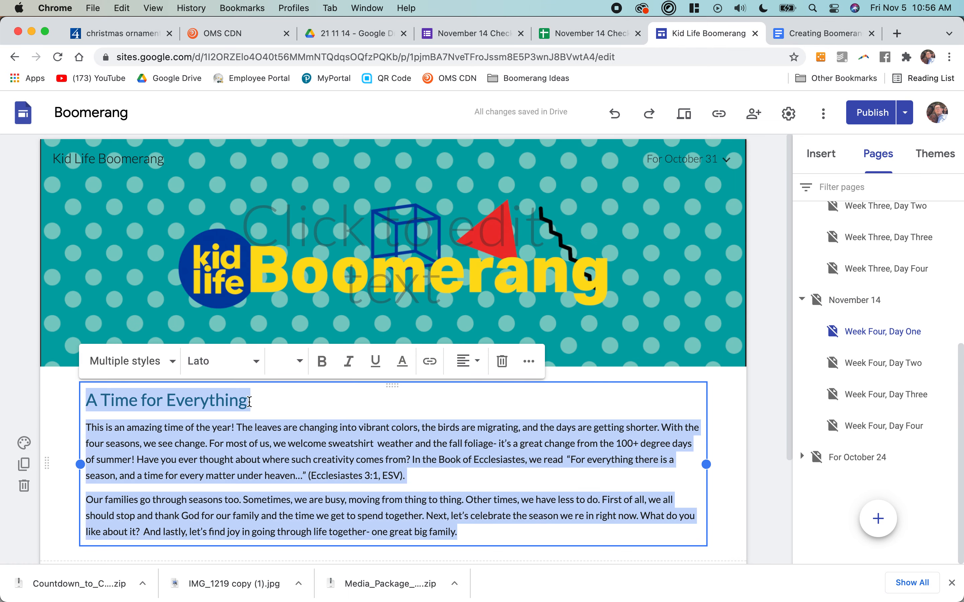
{"action": "left_click", "coordinate": [250, 401]}
{"action": "triple_click", "coordinate": [249, 402]}
{"action": "type", "text": "W"}
- Change the heading on the Week Four, Day Two page to "Week Four"
{"action": "left_click", "coordinate": [883, 363]}
{"action": "left_click", "coordinate": [288, 400]}
{"action": "triple_click", "coordinate": [288, 400]}
{"action": "type", "text": "Week Four"}
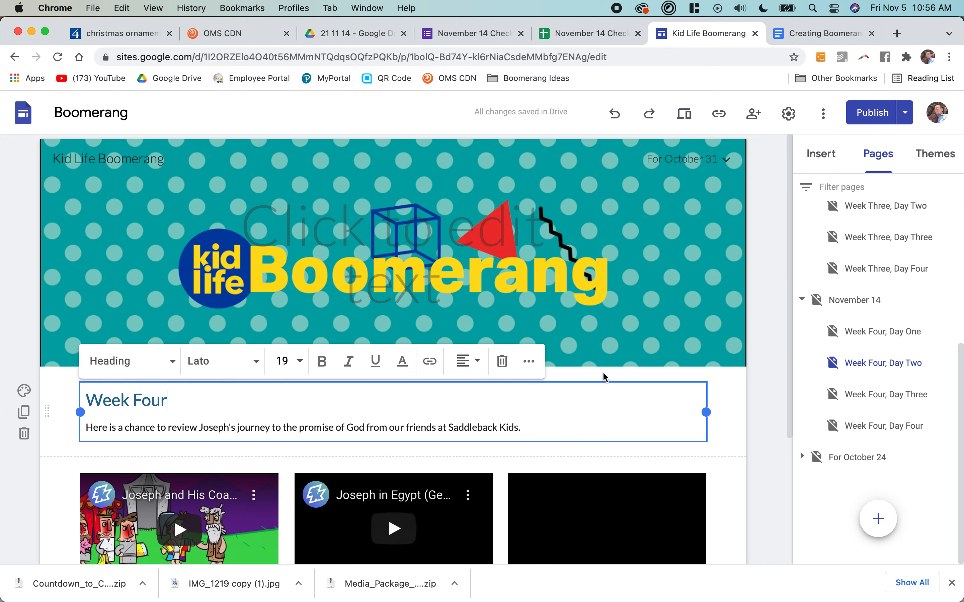
- Replace "The Journey" heading on the Week Four, Day Three page with "Week Four"
{"action": "left_click", "coordinate": [816, 395]}
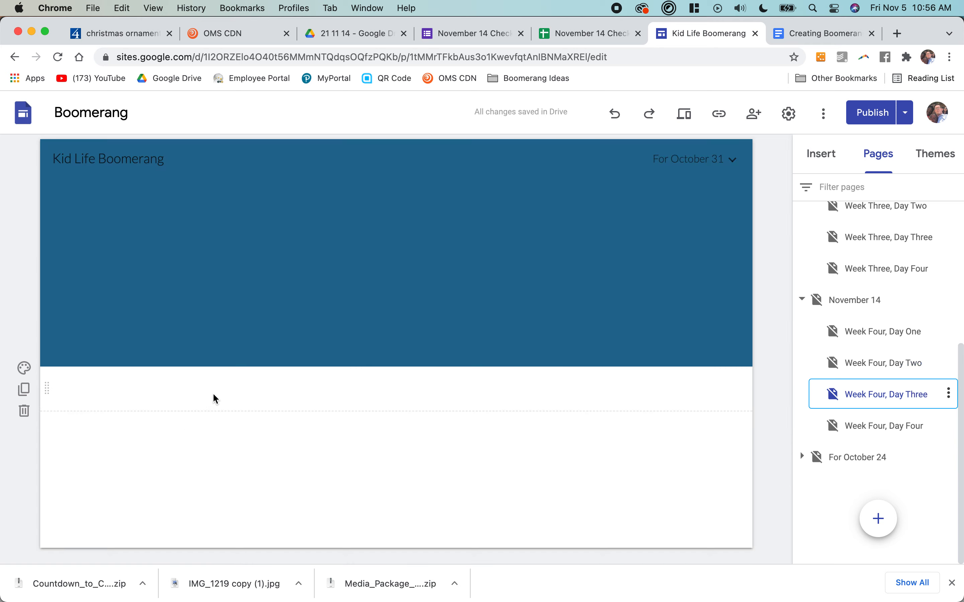
{"action": "triple_click", "coordinate": [181, 403]}
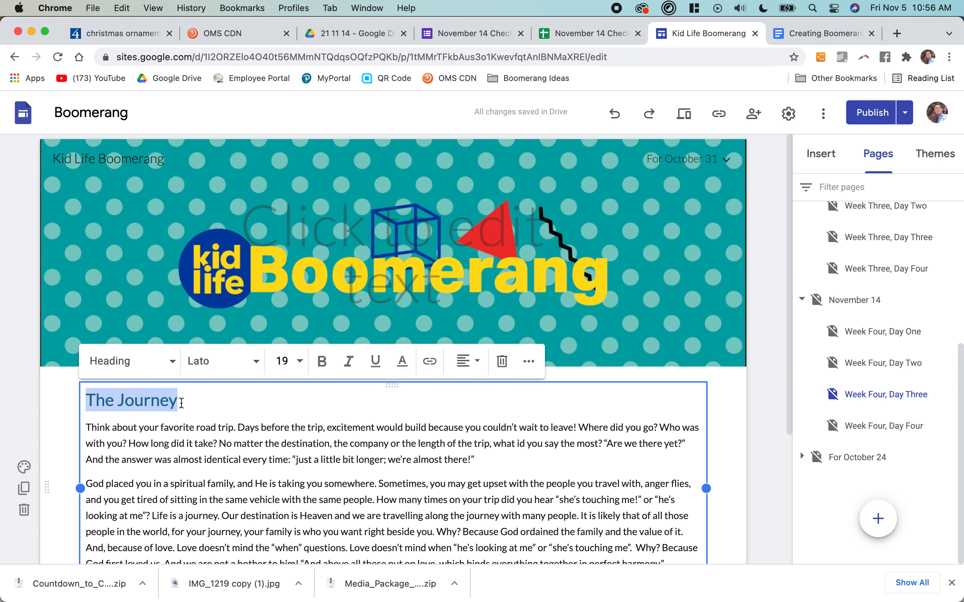
{"action": "type", "text": "Week Four"}
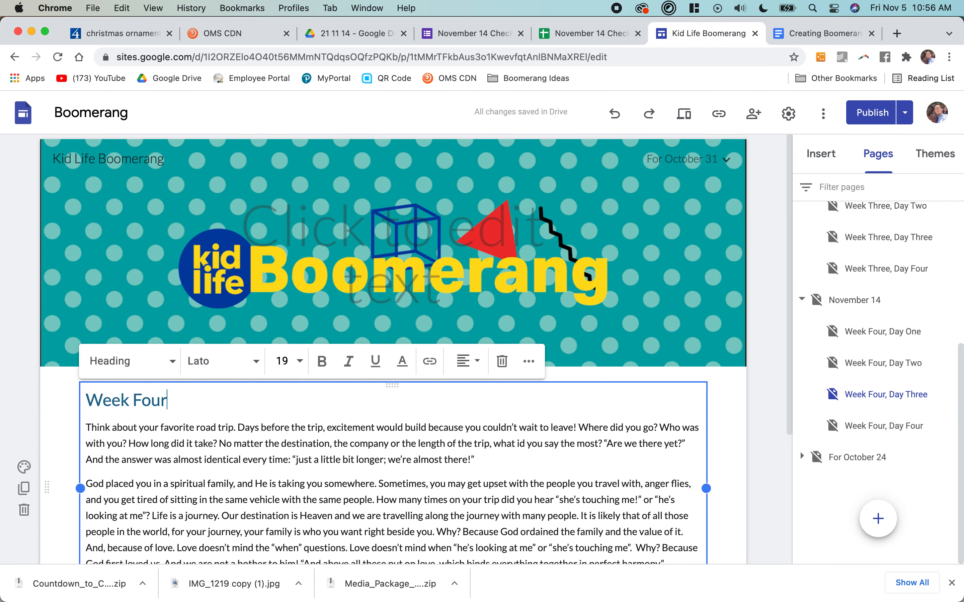
- Change the heading above the quiz introduction on the Week Four, Day Four page to "Week Four"
{"action": "left_click", "coordinate": [874, 432]}
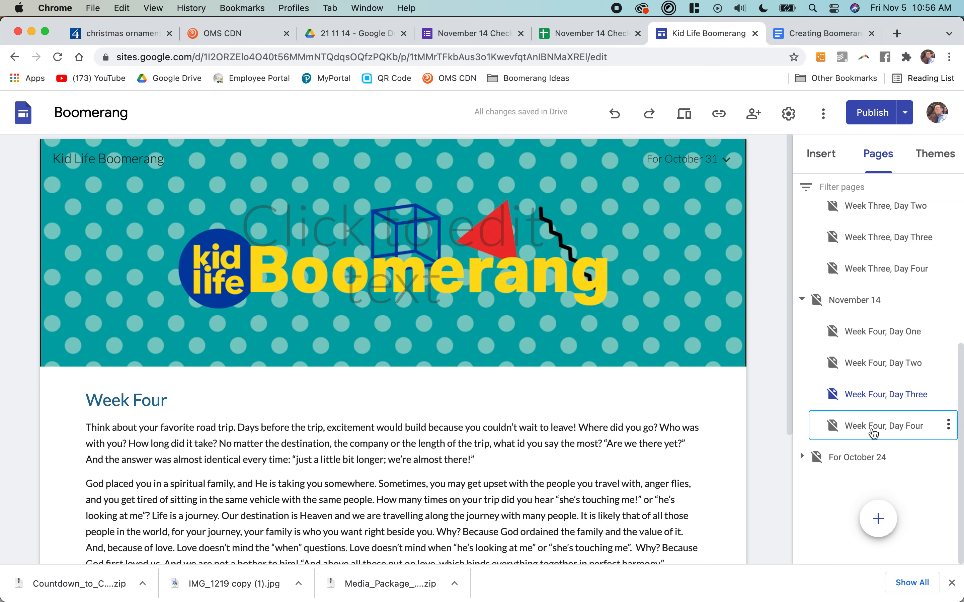
{"action": "left_click", "coordinate": [275, 406]}
{"action": "triple_click", "coordinate": [273, 405]}
{"action": "type", "text": "Week Four"}
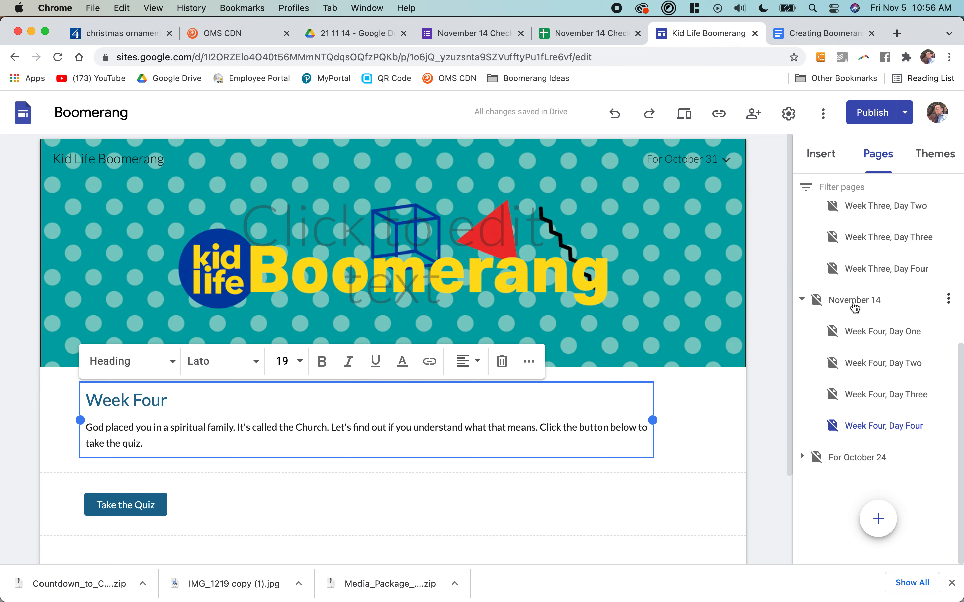
- Preview the November 14 page in the phone and tablet layouts
{"action": "left_click", "coordinate": [855, 307]}
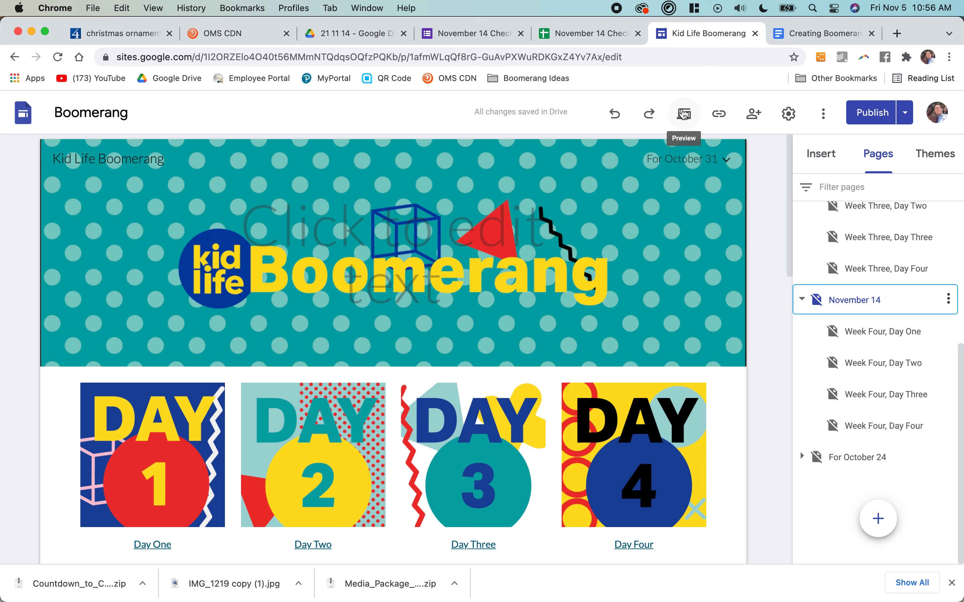
{"action": "left_click", "coordinate": [689, 117]}
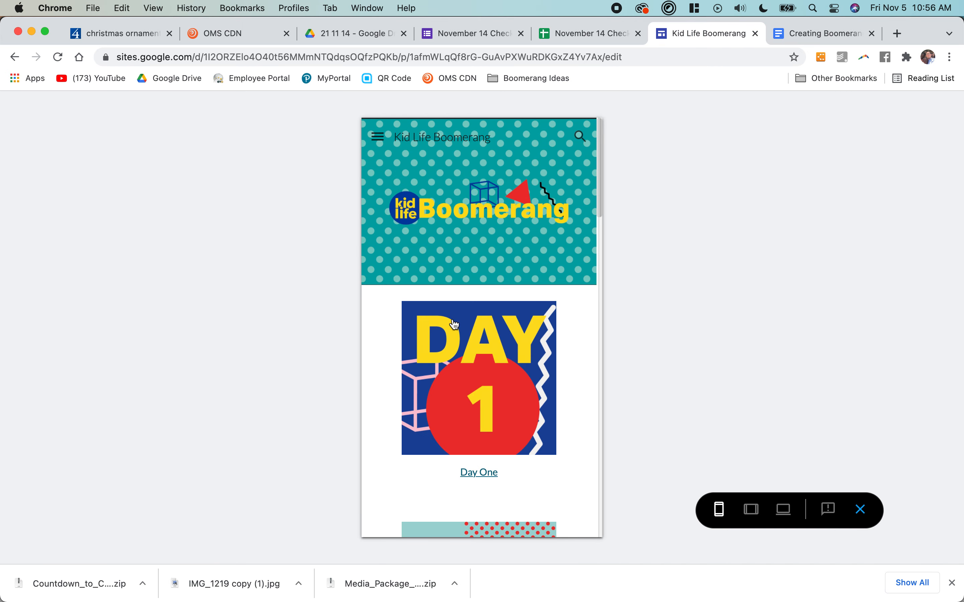
{"action": "scroll", "coordinate": [452, 318], "scroll_direction": "down", "scroll_amount": 5}
{"action": "scroll", "coordinate": [455, 325], "scroll_direction": "up", "scroll_amount": 5}
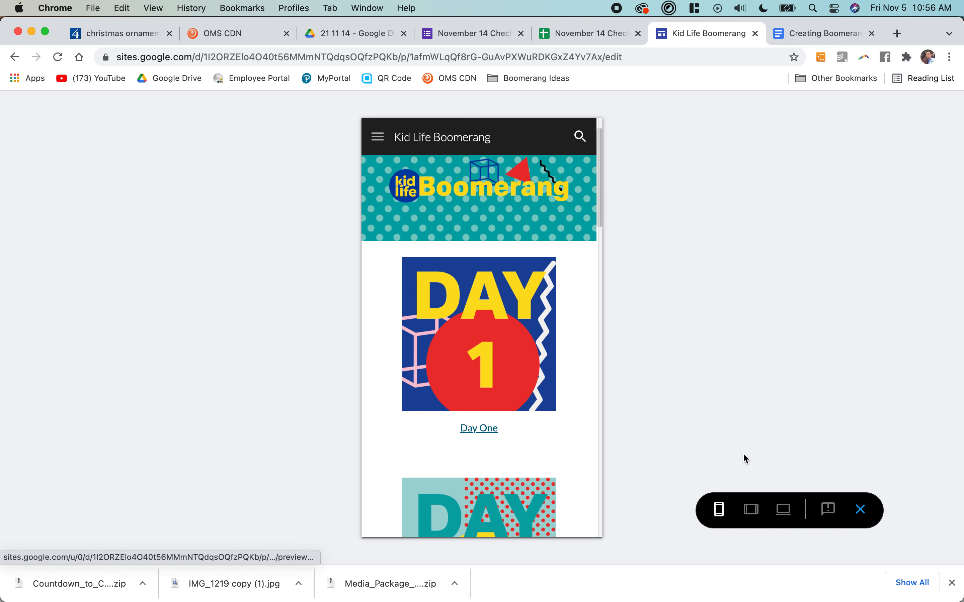
{"action": "left_click", "coordinate": [751, 509]}
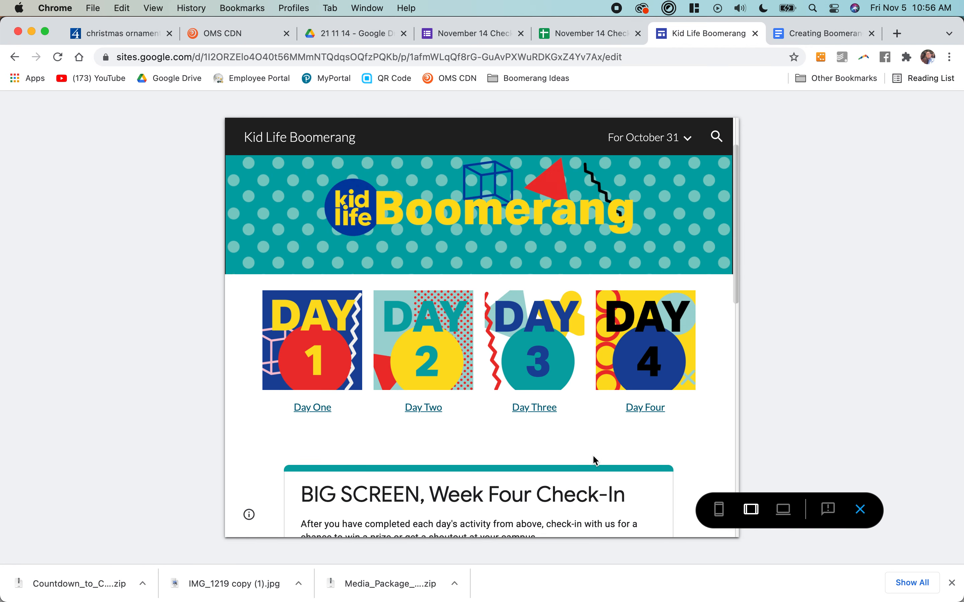
- Check the November 14 page in the desktop layout, and test its Day One image and text link in the phone layout
{"action": "left_click", "coordinate": [783, 509]}
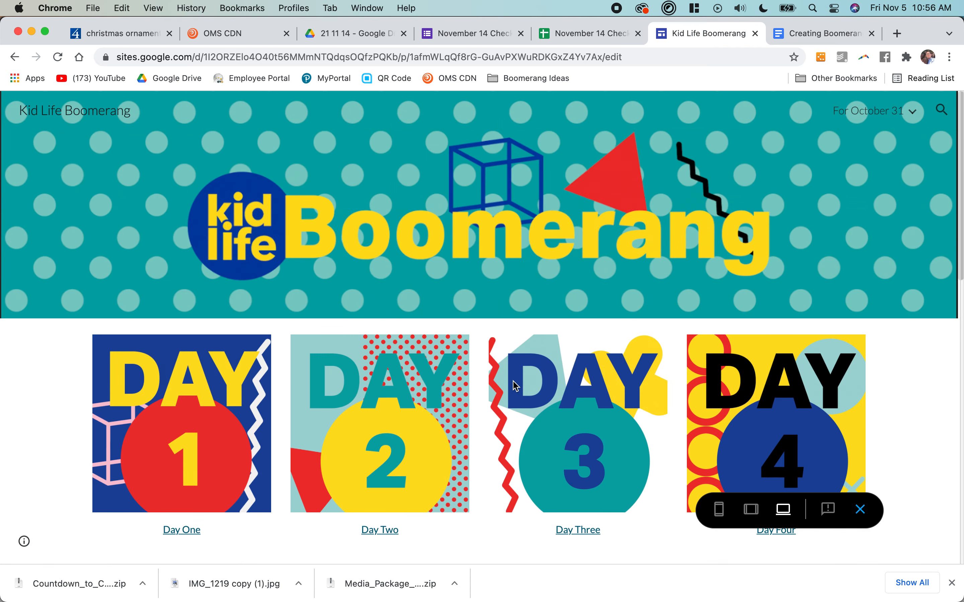
{"action": "left_click", "coordinate": [722, 514]}
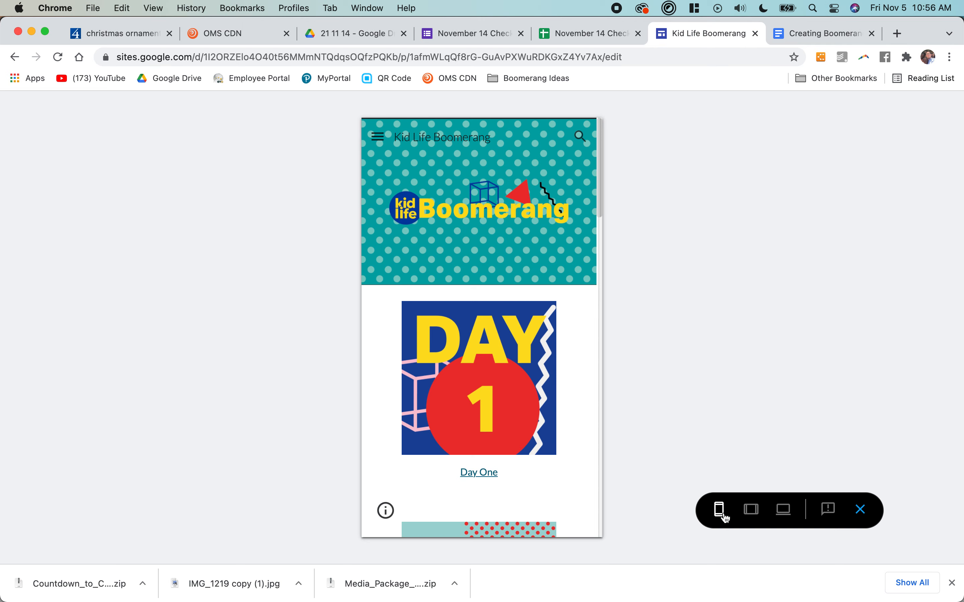
{"action": "left_click", "coordinate": [480, 358]}
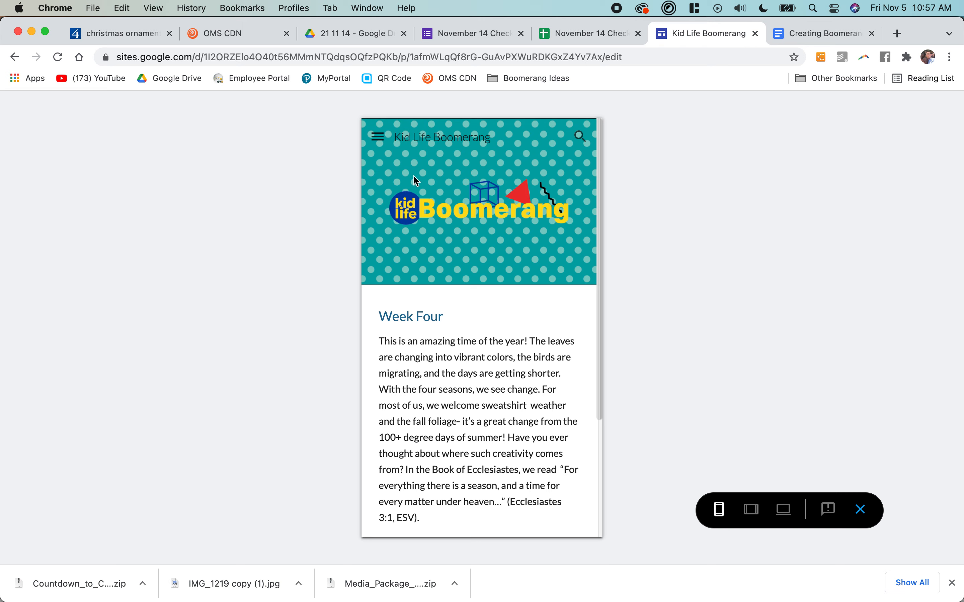
{"action": "left_click", "coordinate": [374, 140]}
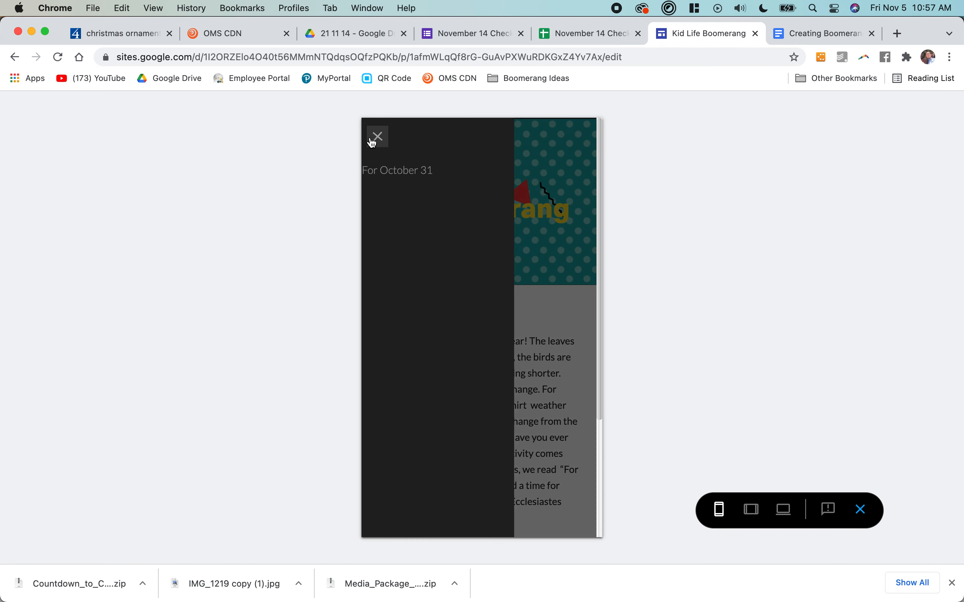
{"action": "left_click", "coordinate": [557, 197]}
{"action": "left_click", "coordinate": [13, 58]}
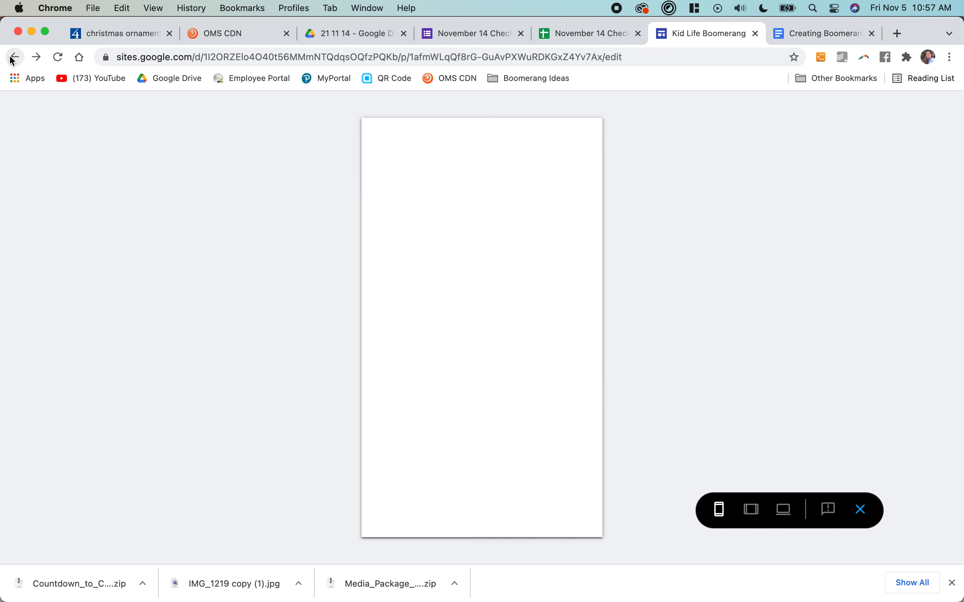
{"action": "left_click", "coordinate": [479, 471]}
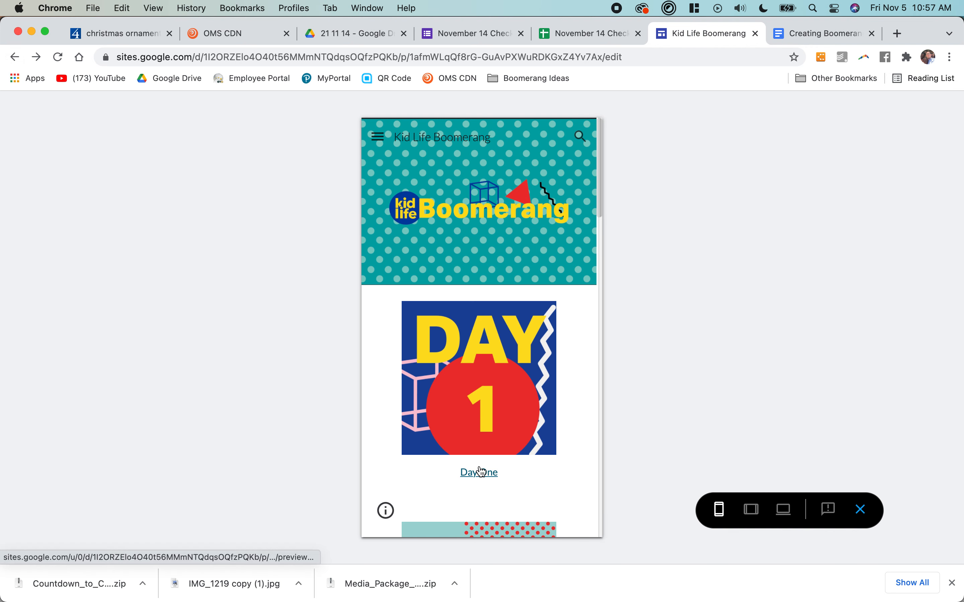
{"action": "left_click", "coordinate": [14, 57]}
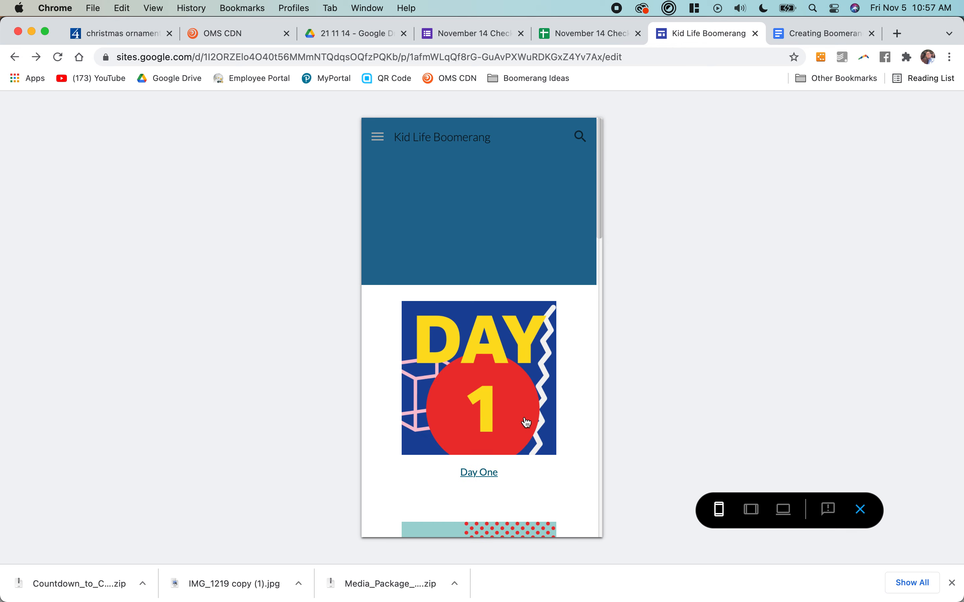
- Test the Day Two image and text link in the phone preview, returning to the November 14 page after each
{"action": "scroll", "coordinate": [482, 458], "scroll_direction": "down", "scroll_amount": 3}
{"action": "left_click", "coordinate": [482, 464]}
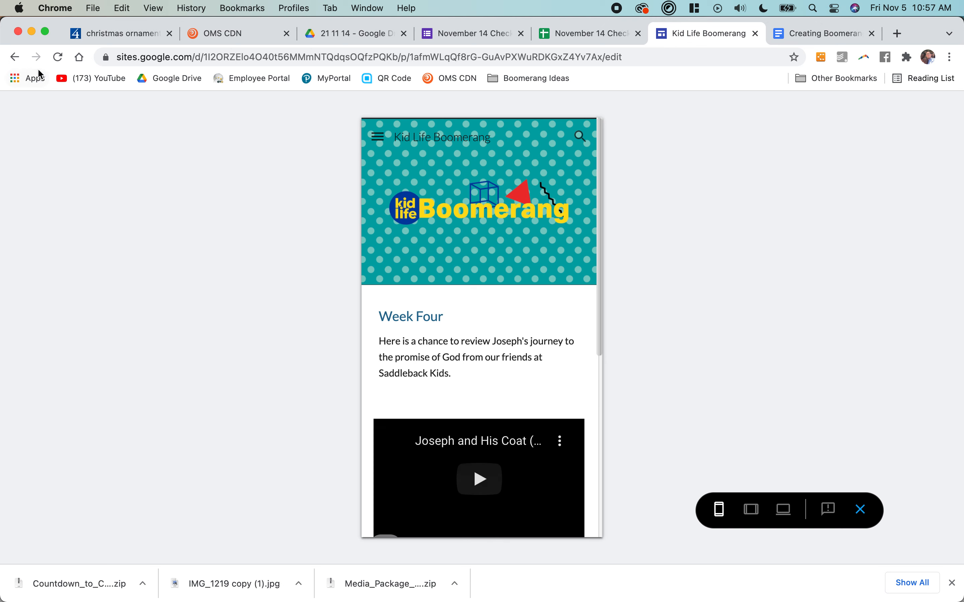
{"action": "left_click", "coordinate": [14, 57]}
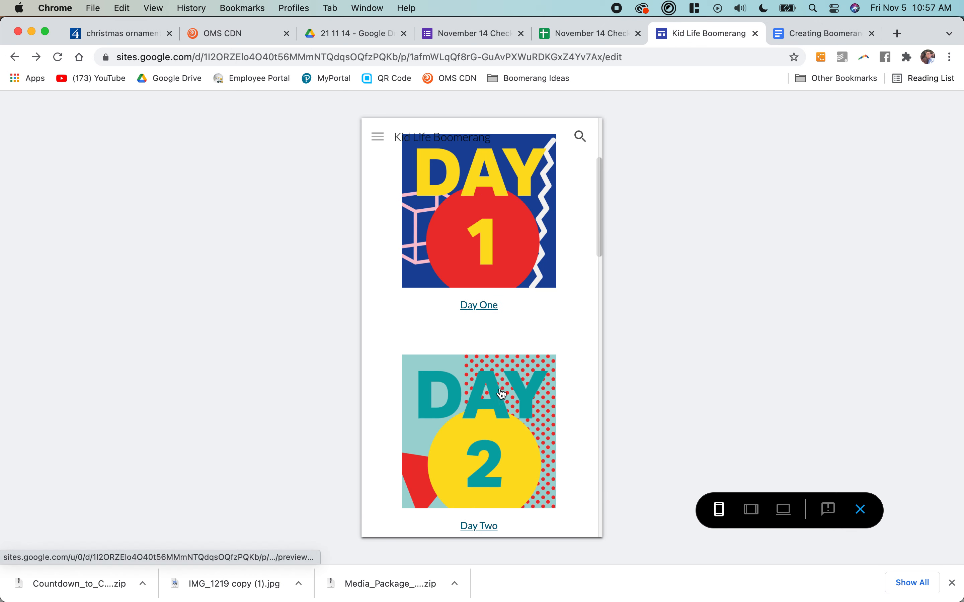
{"action": "scroll", "coordinate": [486, 458], "scroll_direction": "down", "scroll_amount": 3}
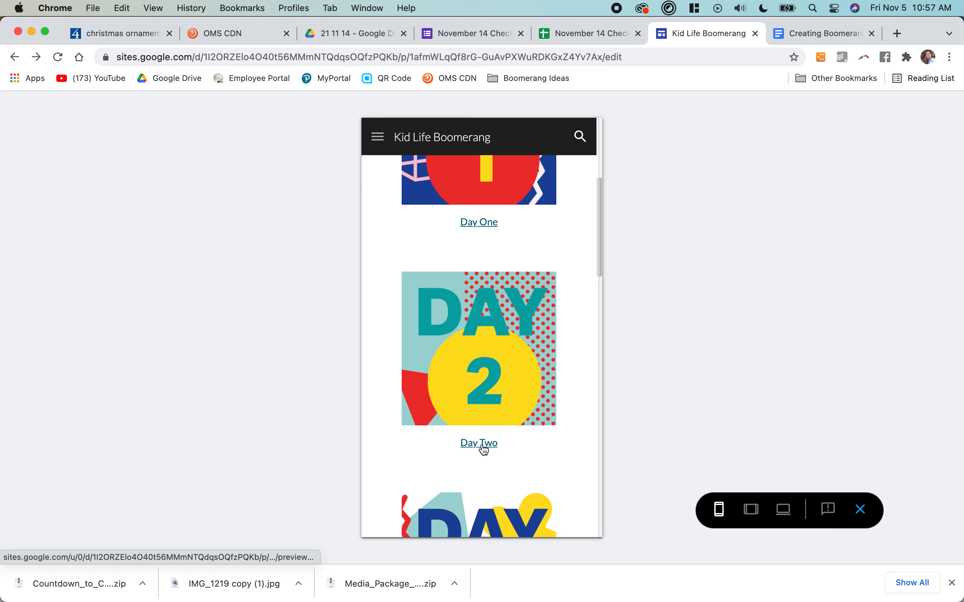
{"action": "left_click", "coordinate": [484, 446]}
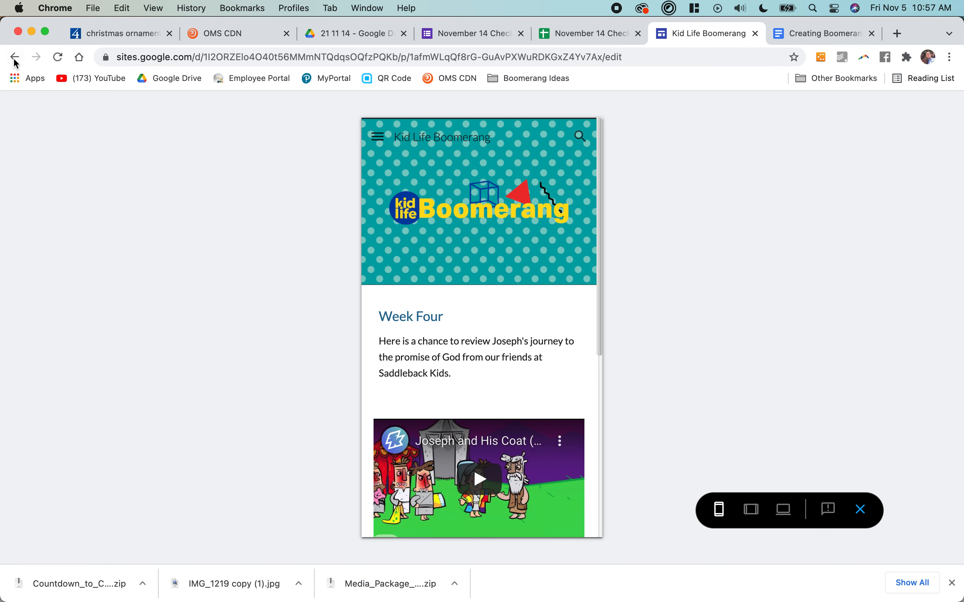
{"action": "scroll", "coordinate": [445, 311], "scroll_direction": "down", "scroll_amount": 1}
{"action": "key", "text": "super+Left"}
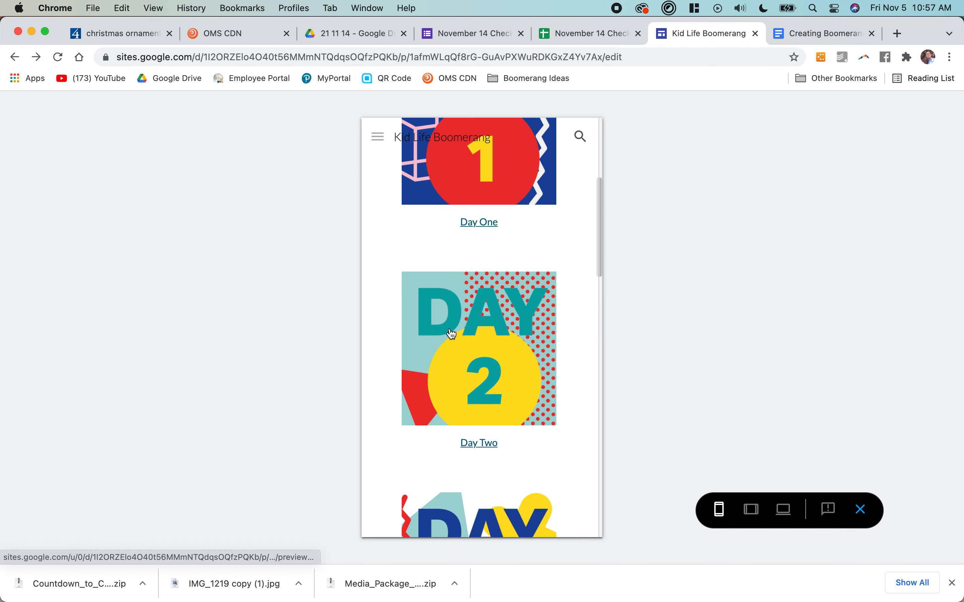
- Test the Day Three image and text link in the phone preview and look over the page they open
{"action": "scroll", "coordinate": [486, 443], "scroll_direction": "down", "scroll_amount": 3}
{"action": "left_click", "coordinate": [486, 444]}
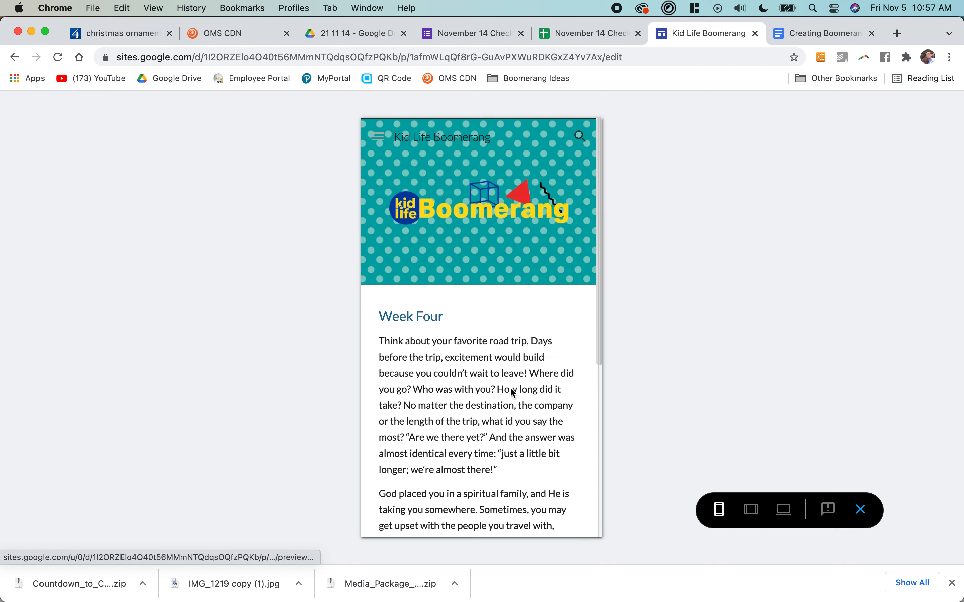
{"action": "left_click", "coordinate": [15, 57]}
{"action": "scroll", "coordinate": [436, 361], "scroll_direction": "down", "scroll_amount": 5}
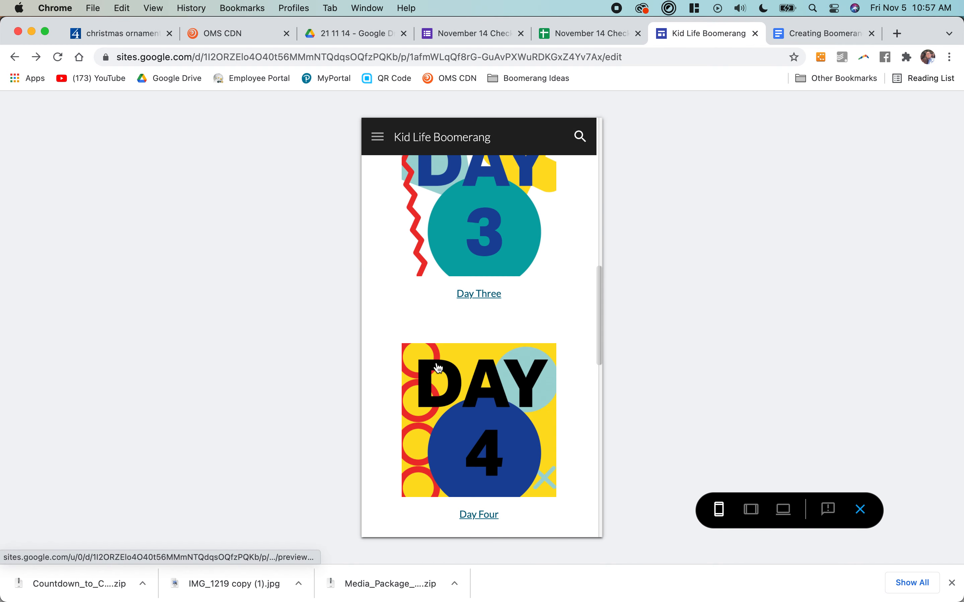
{"action": "left_click", "coordinate": [480, 294]}
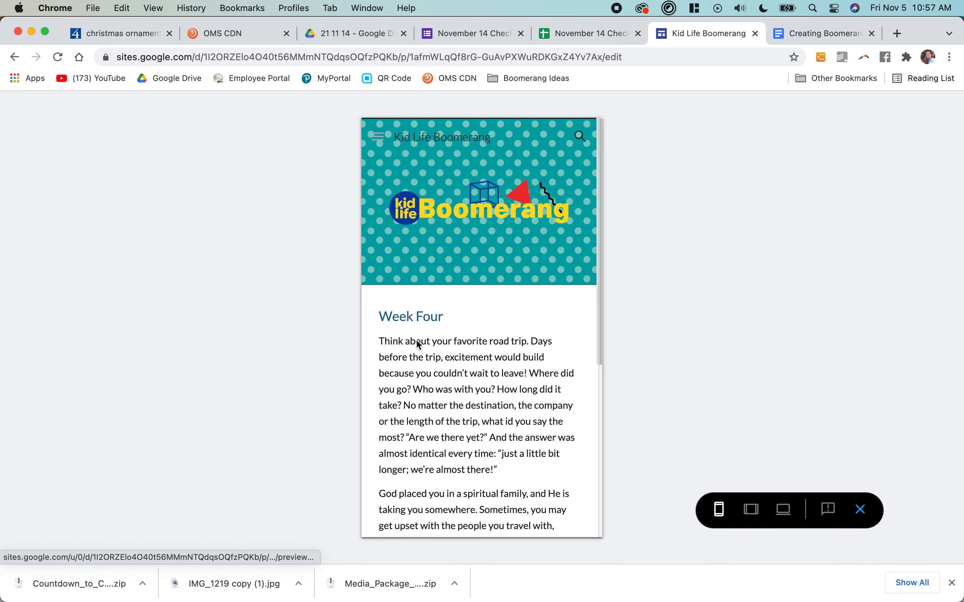
{"action": "scroll", "coordinate": [442, 369], "scroll_direction": "down", "scroll_amount": 2}
{"action": "scroll", "coordinate": [442, 367], "scroll_direction": "up", "scroll_amount": 2}
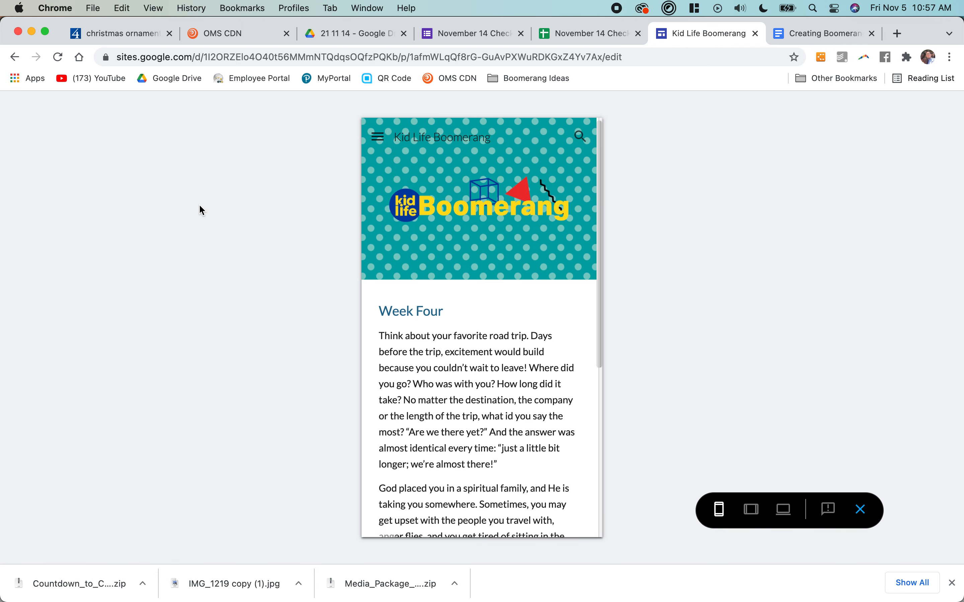
{"action": "left_click", "coordinate": [14, 58]}
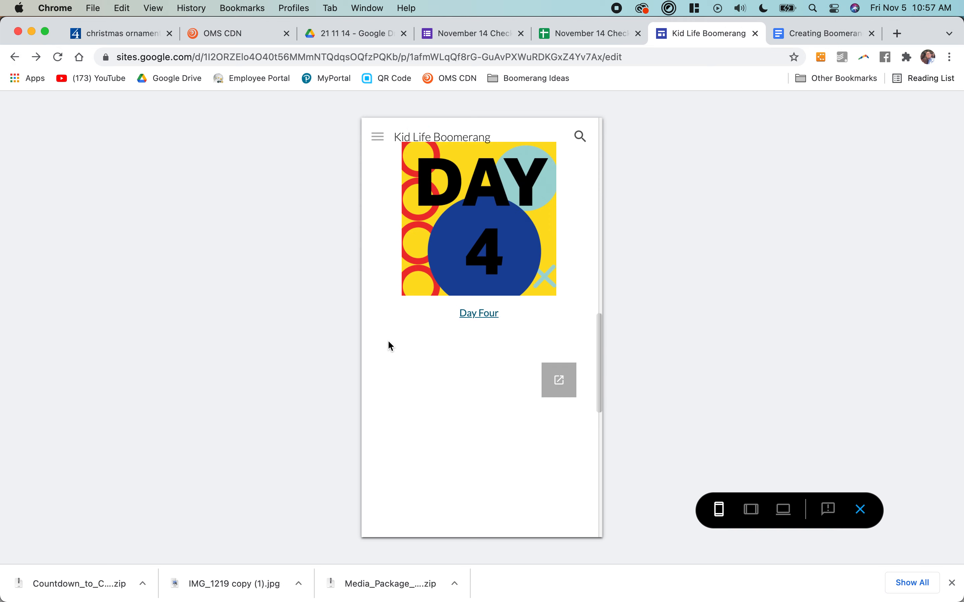
- Test the Day Four image and text link in the phone preview, and exit the preview
{"action": "left_click", "coordinate": [461, 224]}
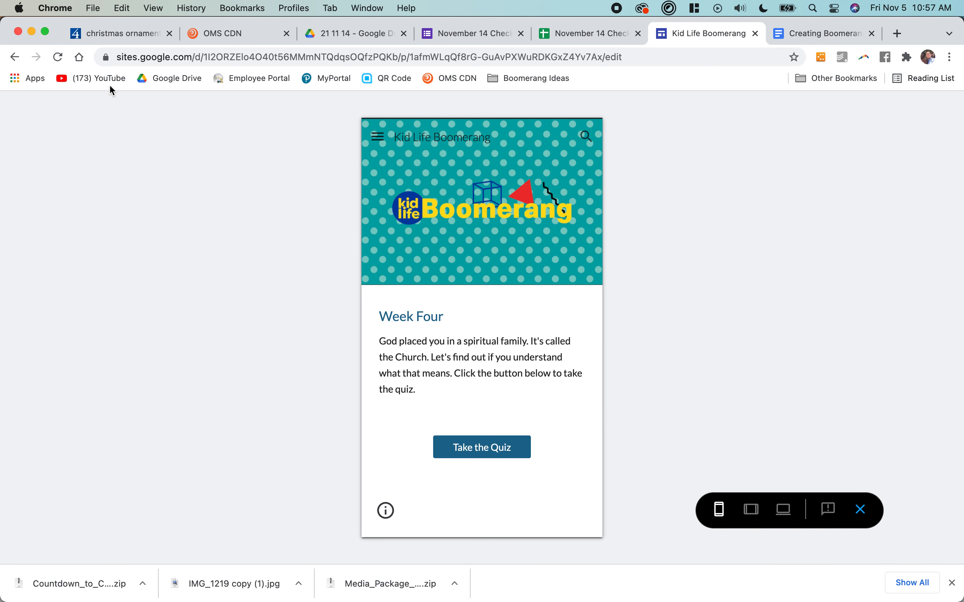
{"action": "left_click", "coordinate": [15, 59]}
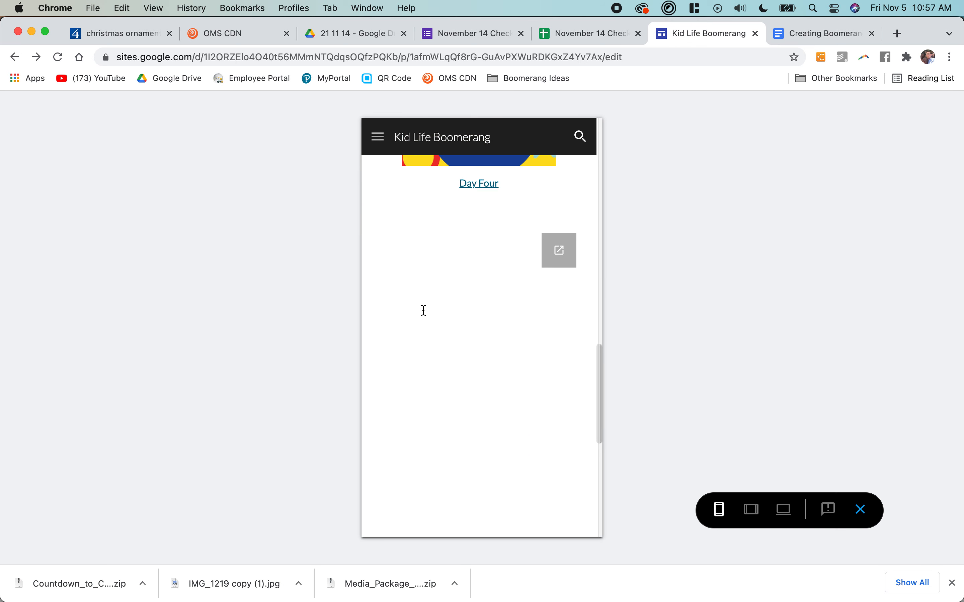
{"action": "scroll", "coordinate": [494, 187], "scroll_direction": "up", "scroll_amount": 2}
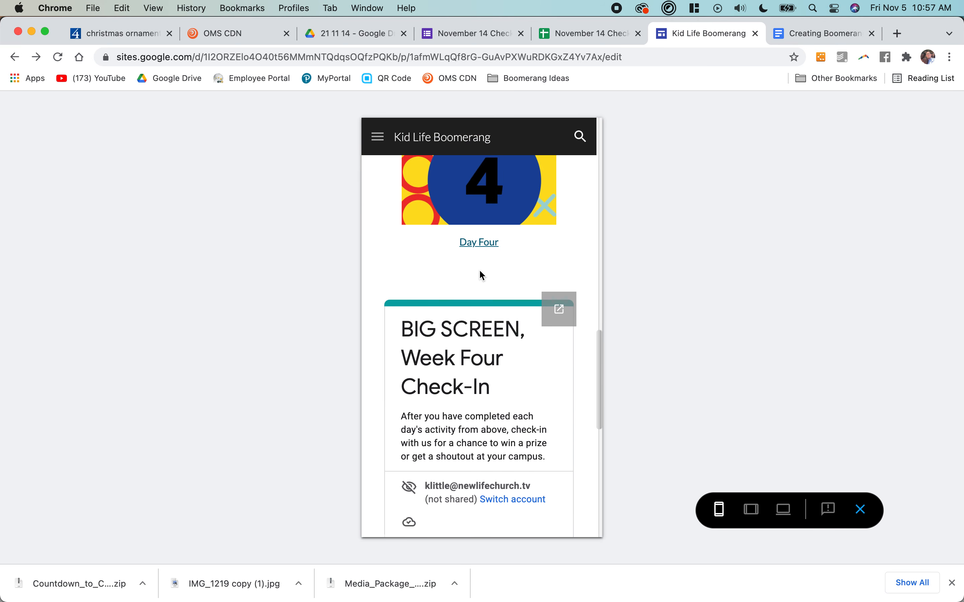
{"action": "left_click", "coordinate": [469, 246]}
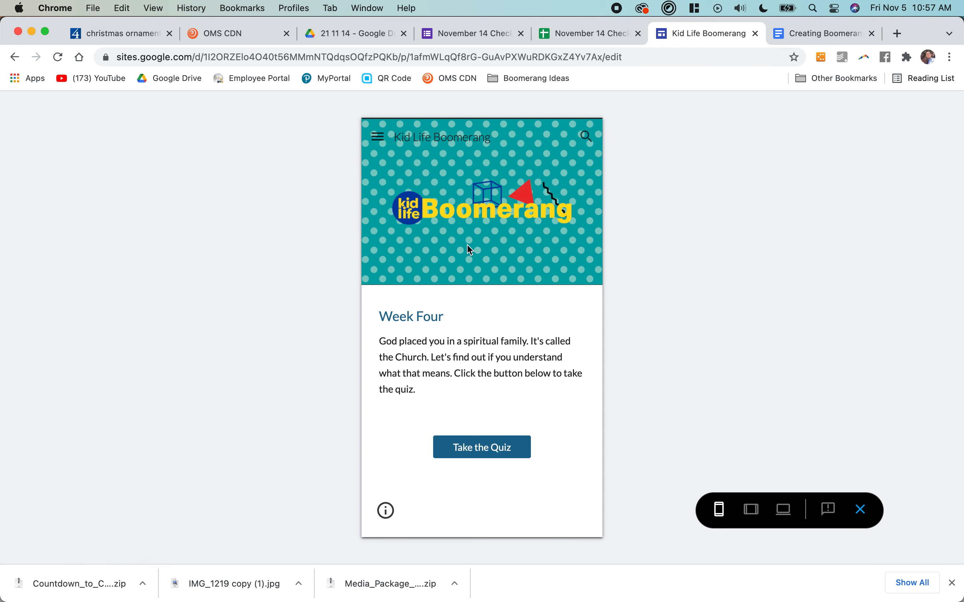
{"action": "left_click", "coordinate": [860, 510]}
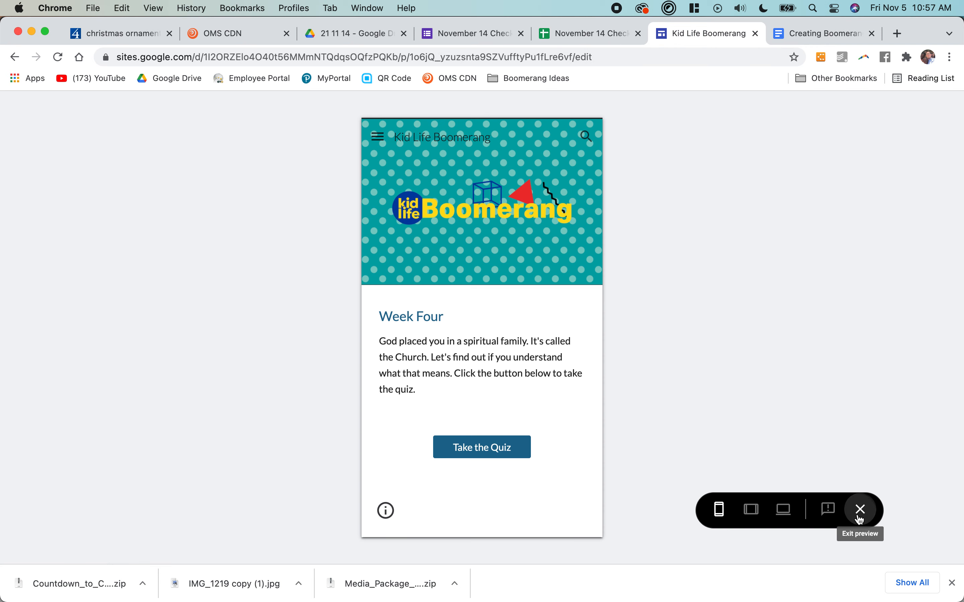